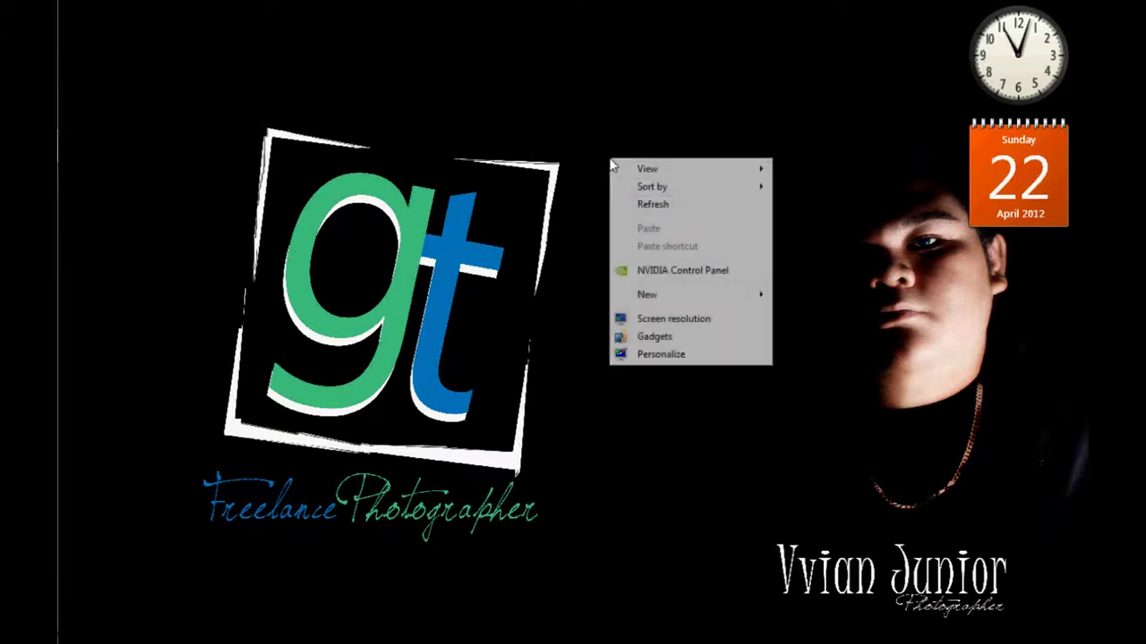
# Open the Garbage STUFF > Photography > Random > Junior > me photo folder in Explorer.
pyautogui.click(666, 230)
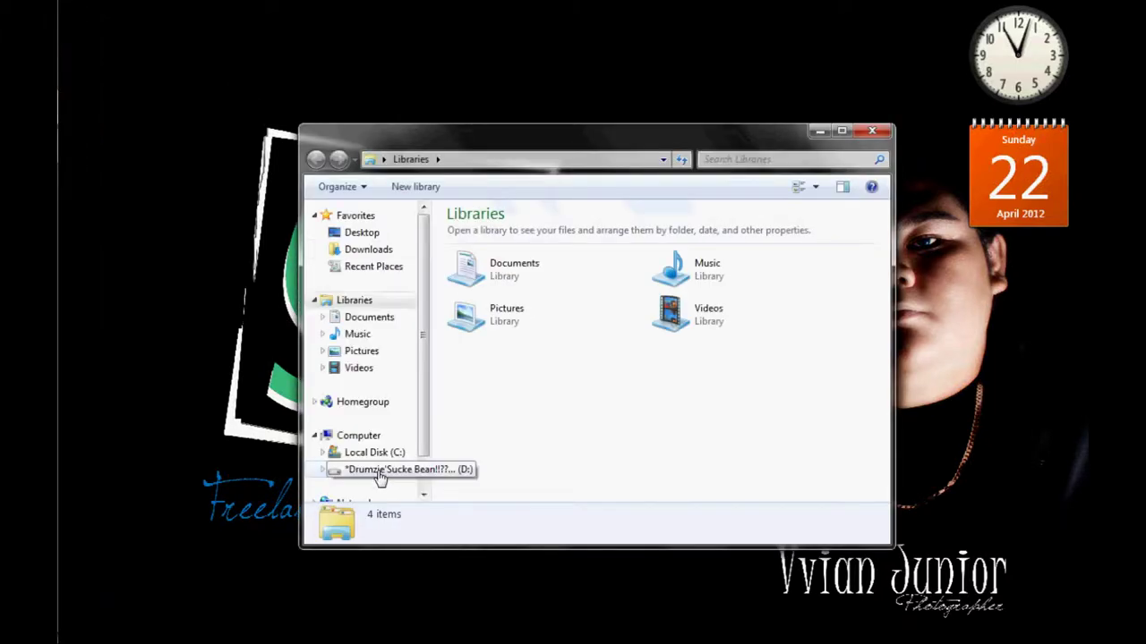
pyautogui.click(380, 469)
pyautogui.doubleClick(460, 257)
pyautogui.doubleClick(488, 363)
pyautogui.doubleClick(575, 347)
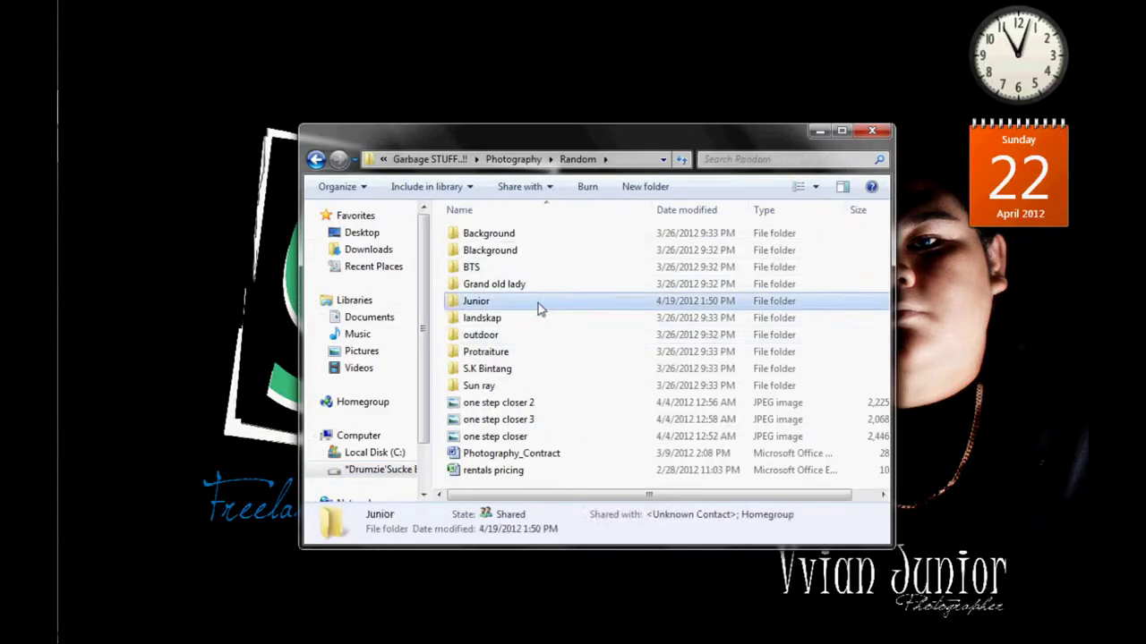
pyautogui.doubleClick(540, 296)
pyautogui.doubleClick(477, 244)
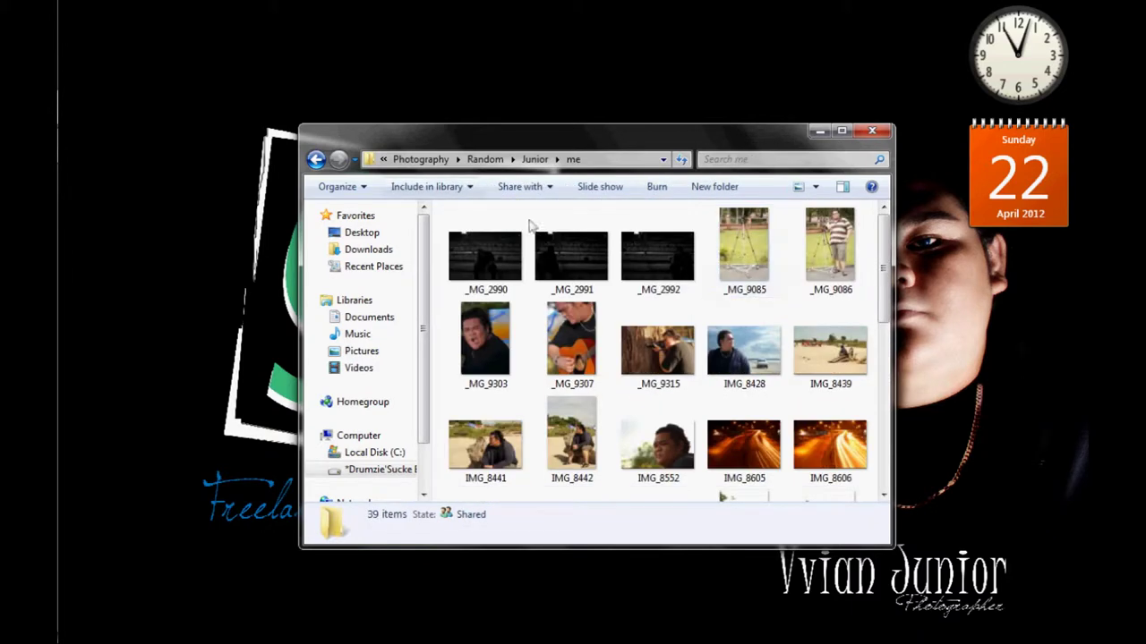
# Launch Adobe Photoshop CS5 from the Start menu and bring the me folder back in front.
pyautogui.click(820, 131)
pyautogui.click(81, 23)
pyautogui.click(100, 160)
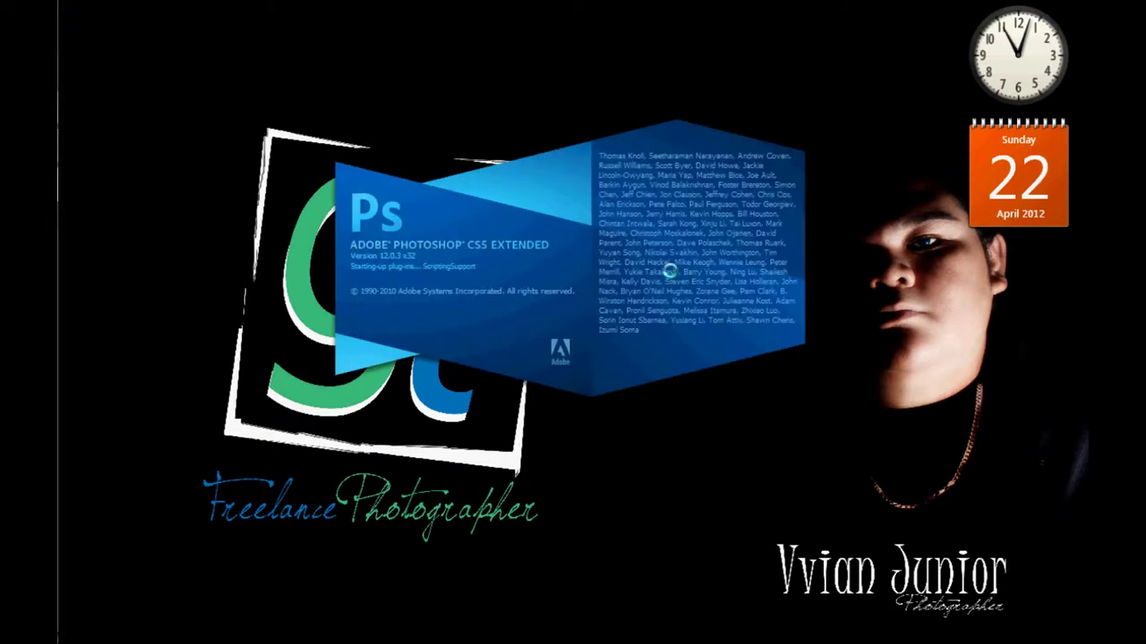
pyautogui.hotkey('alt', 'Tab')
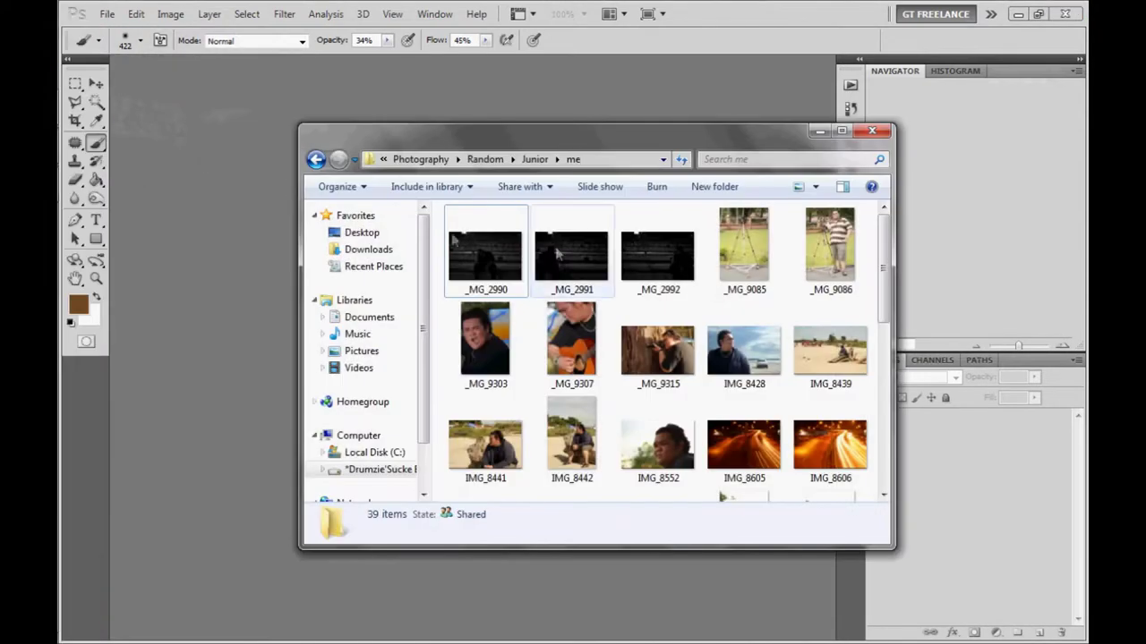
# Drag _MG_2990, _MG_2991 and _MG_2992 into Photoshop, accept each profile, and review each tab.
pyautogui.keyDown('shift'); pyautogui.click(638, 257); pyautogui.keyUp('shift')
pyautogui.moveTo(637, 257); pyautogui.dragTo(230, 261)
pyautogui.click(633, 357)
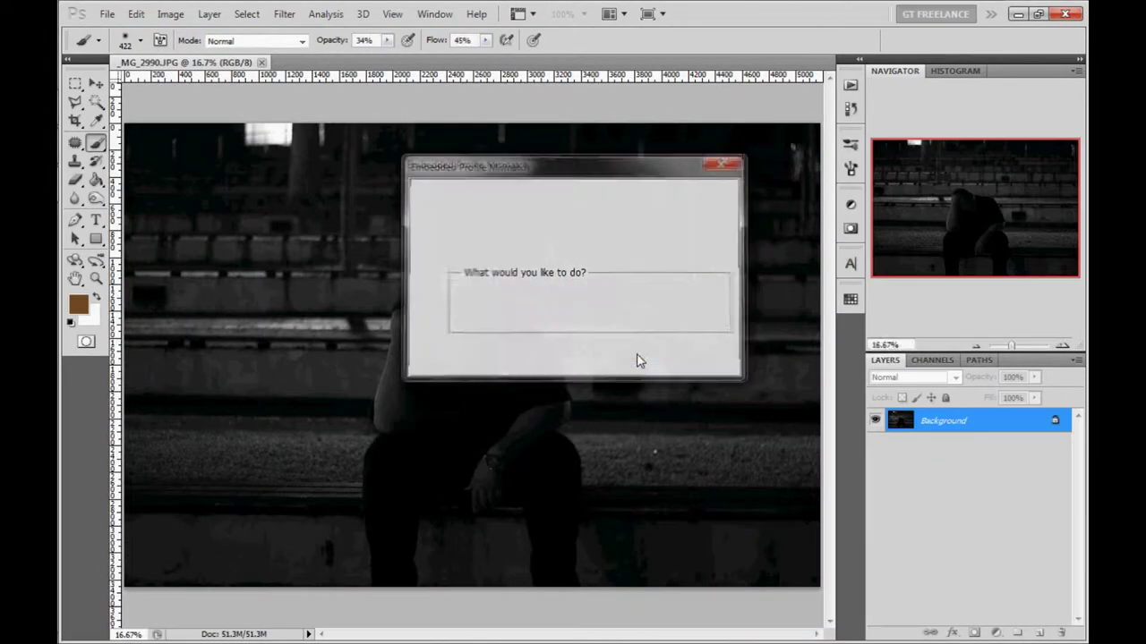
pyautogui.click(636, 357)
pyautogui.click(635, 355)
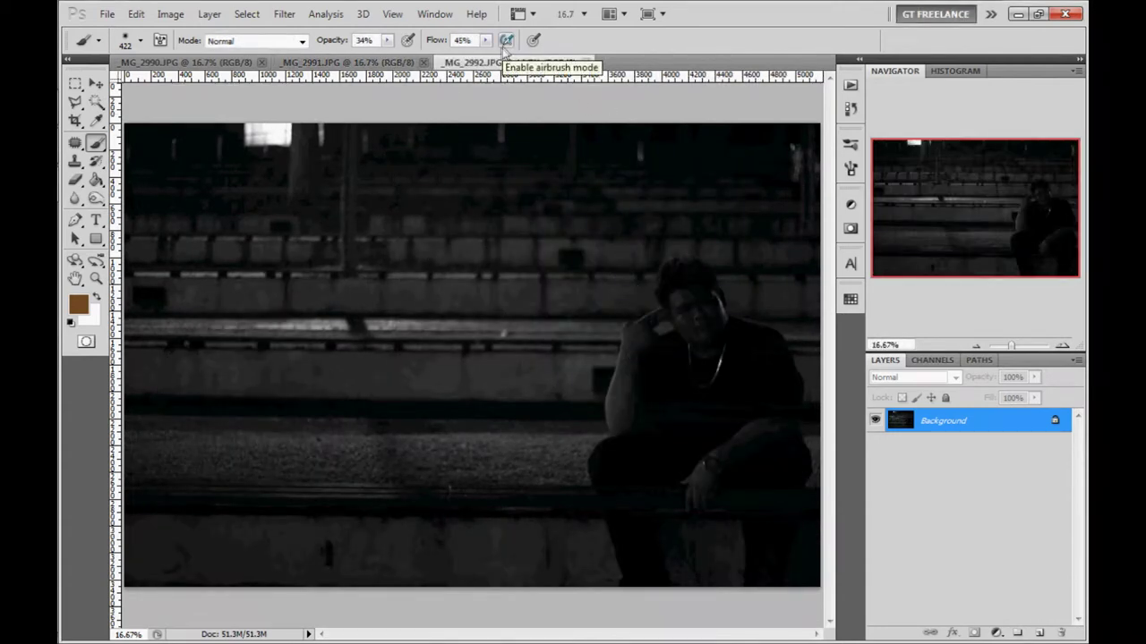
pyautogui.click(394, 63)
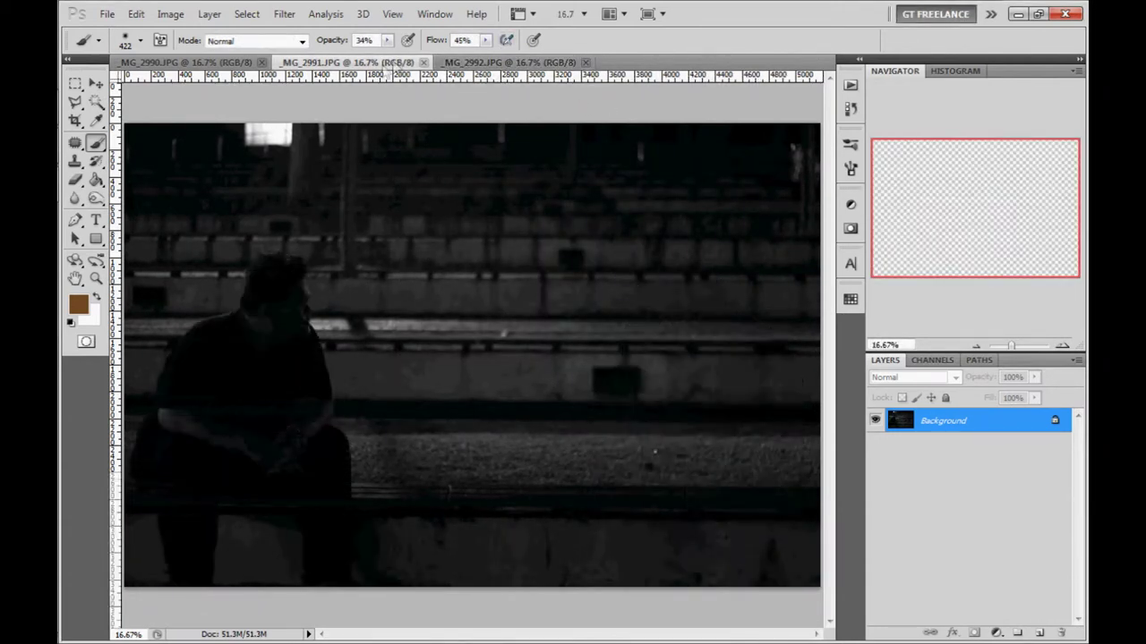
pyautogui.click(231, 63)
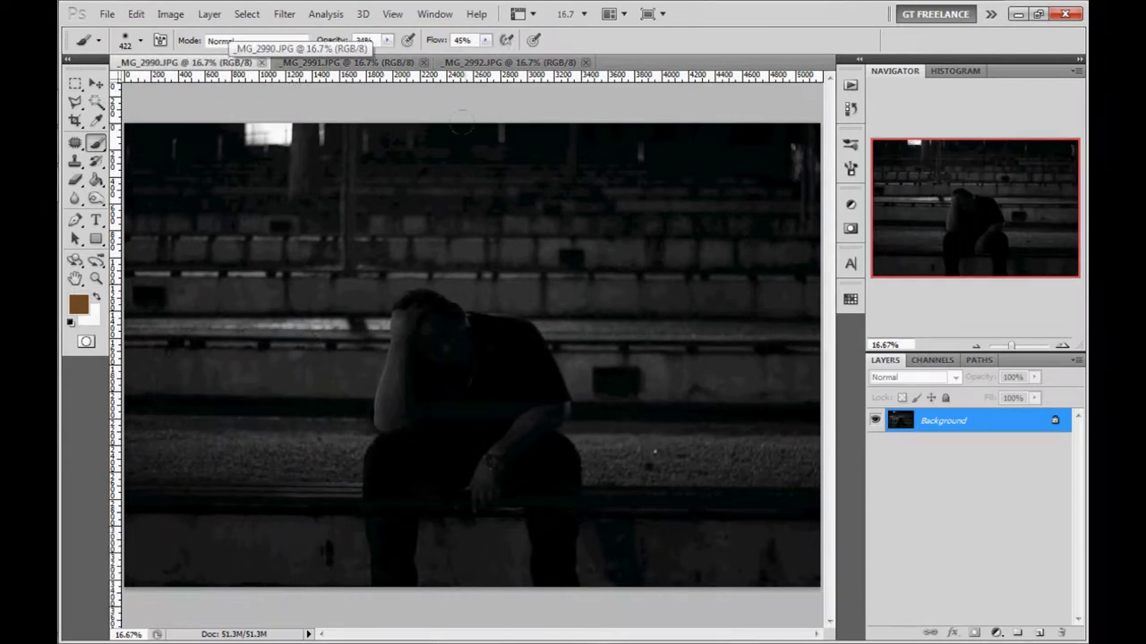
pyautogui.click(511, 63)
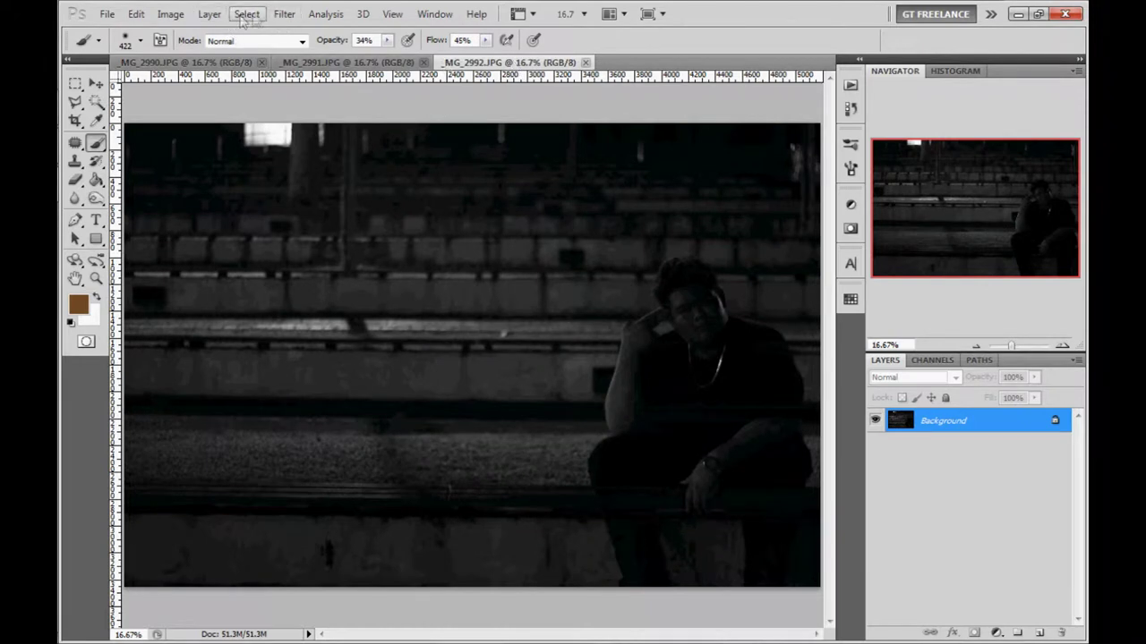
# Select all of the _MG_2992 image and copy it.
pyautogui.click(256, 18)
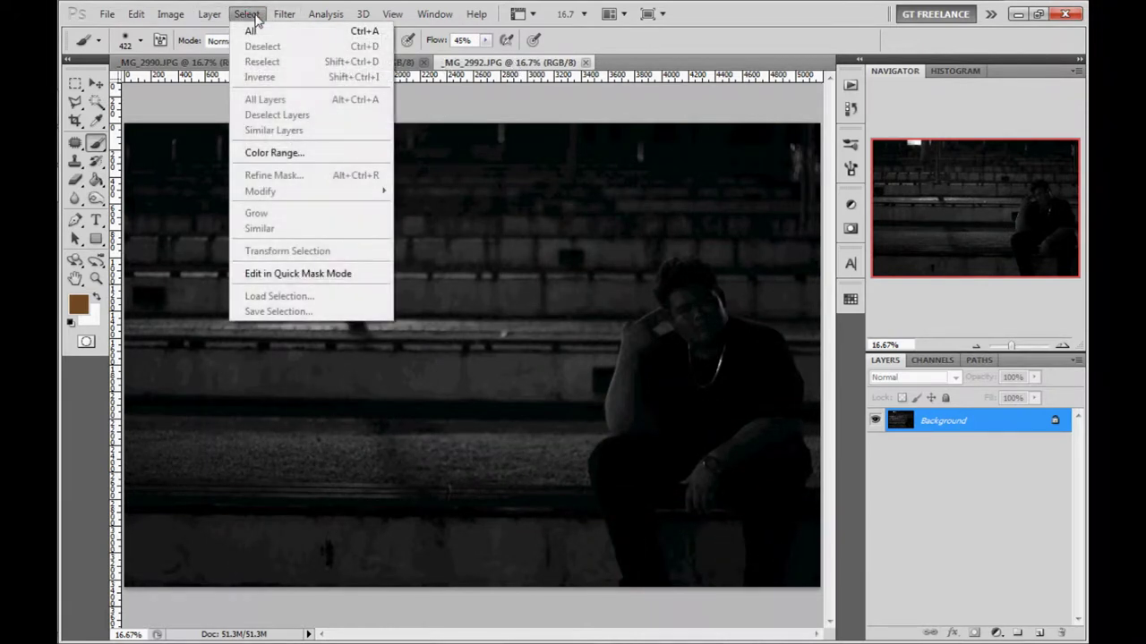
pyautogui.click(303, 32)
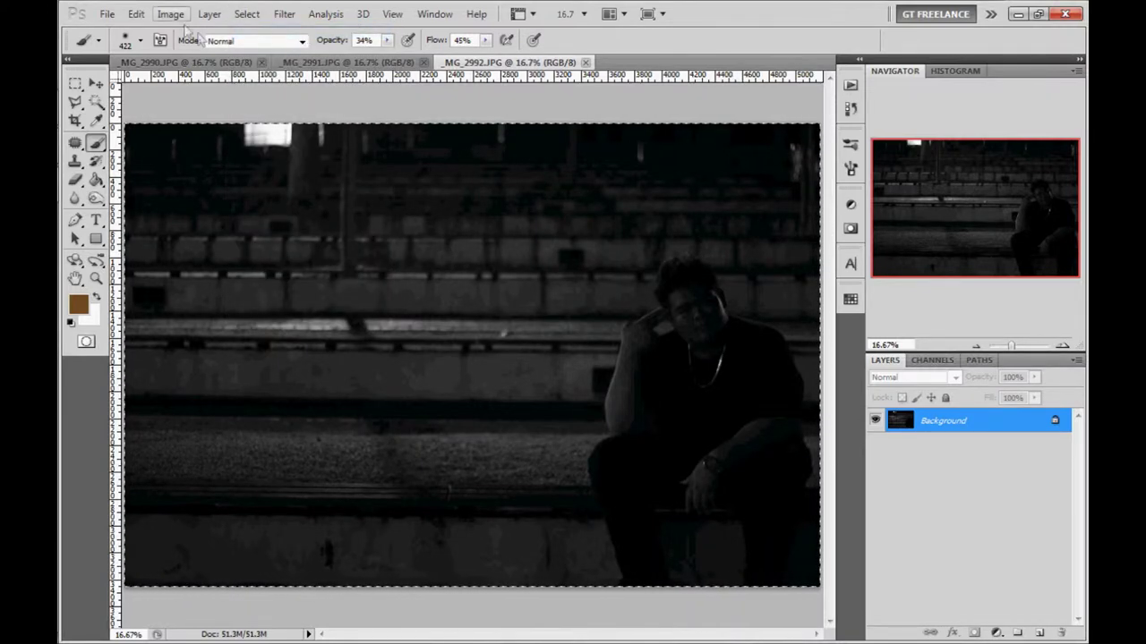
pyautogui.click(136, 14)
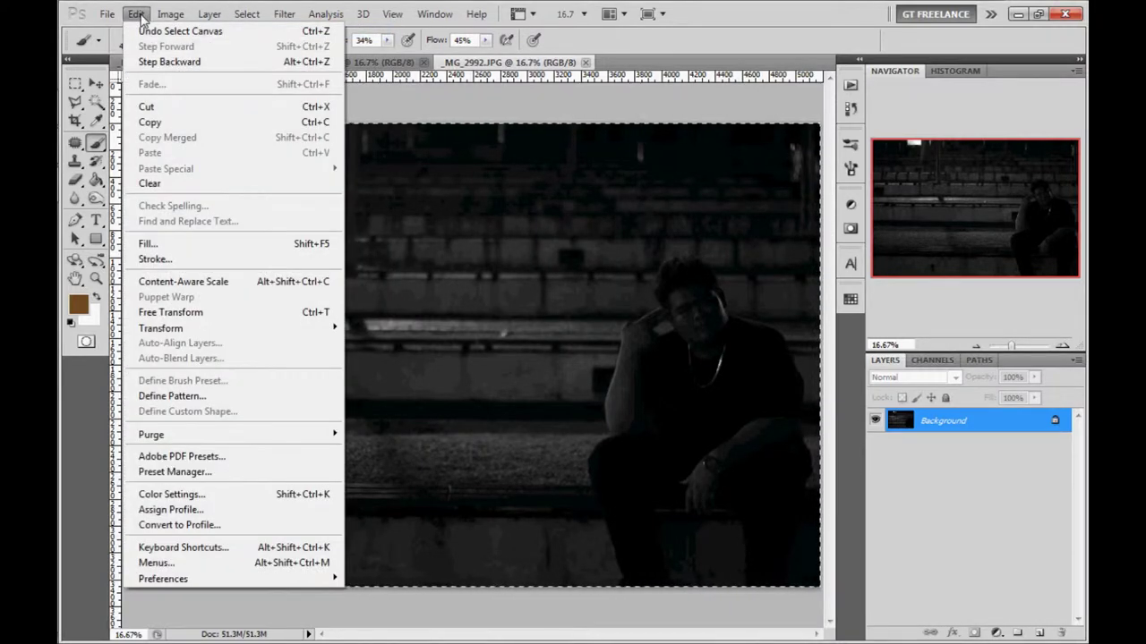
pyautogui.click(255, 123)
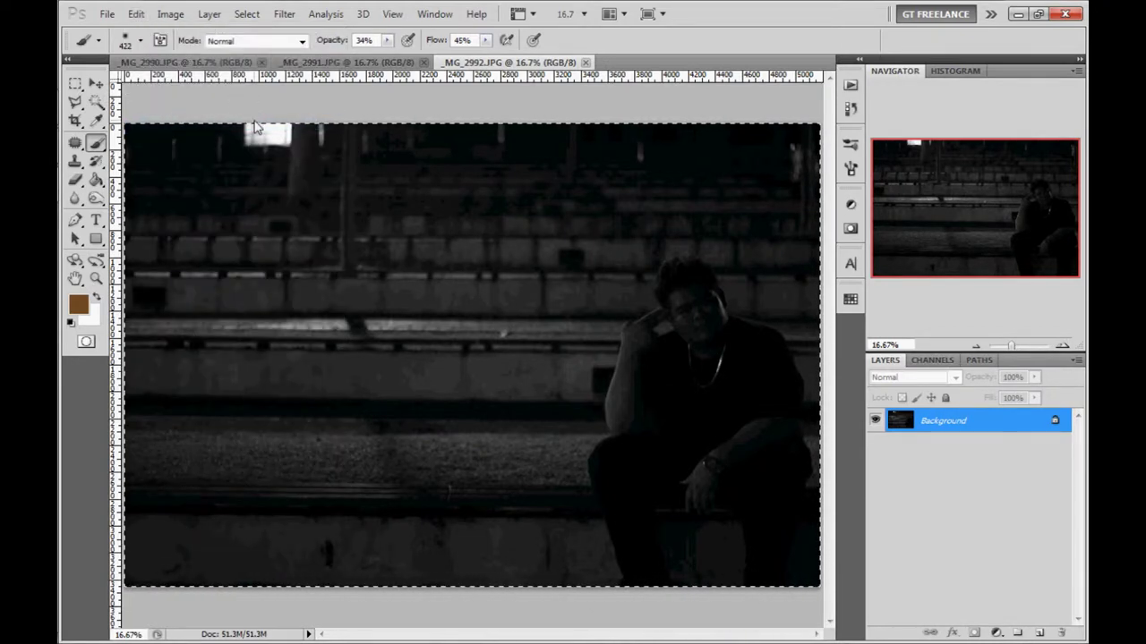
# Paste the copied photo into _MG_2991 as a new layer above the Background.
pyautogui.click(331, 62)
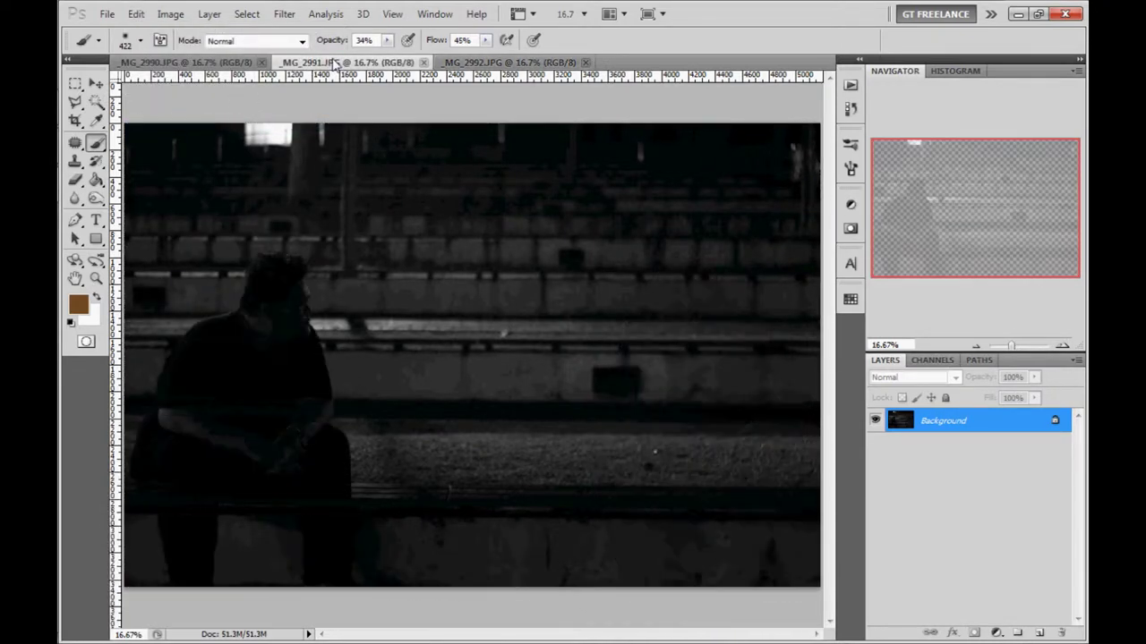
pyautogui.click(136, 14)
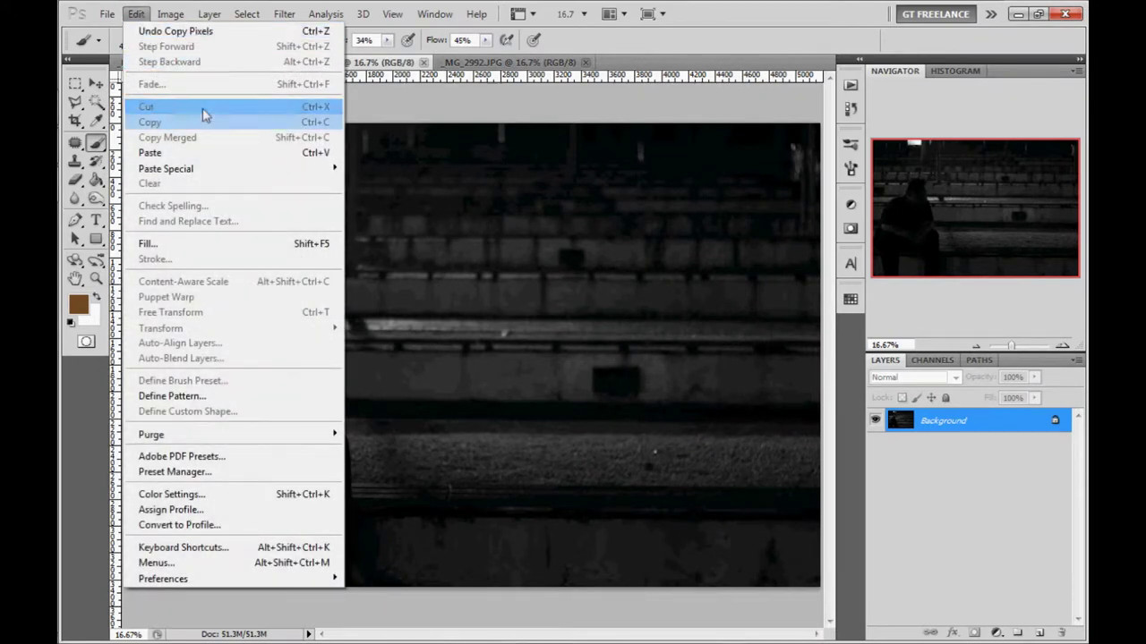
pyautogui.click(277, 158)
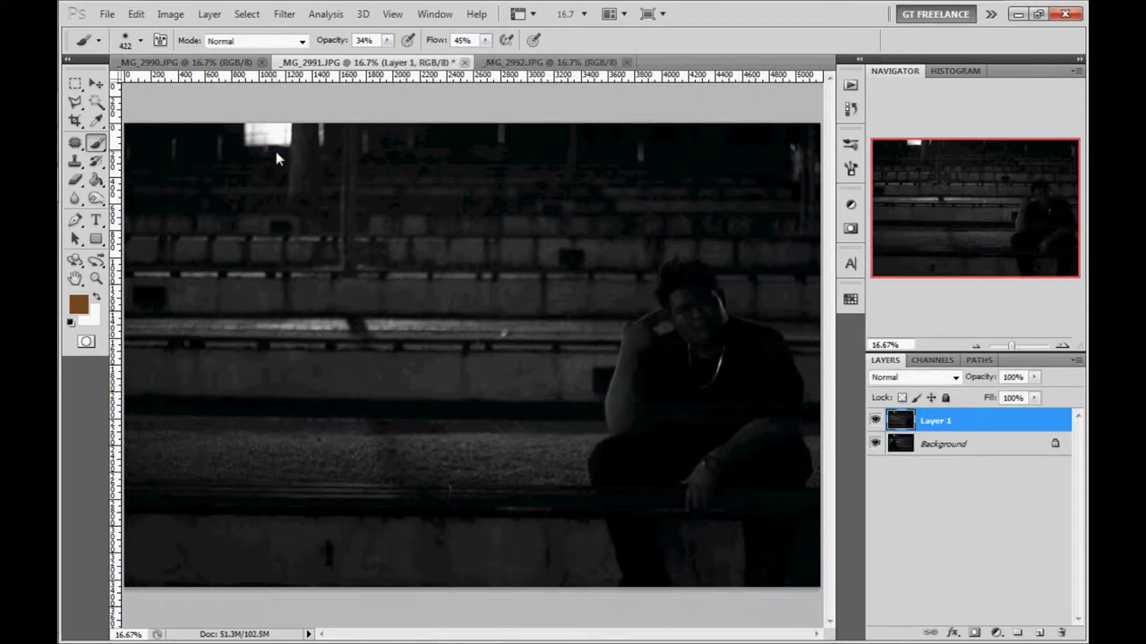
pyautogui.click(967, 448)
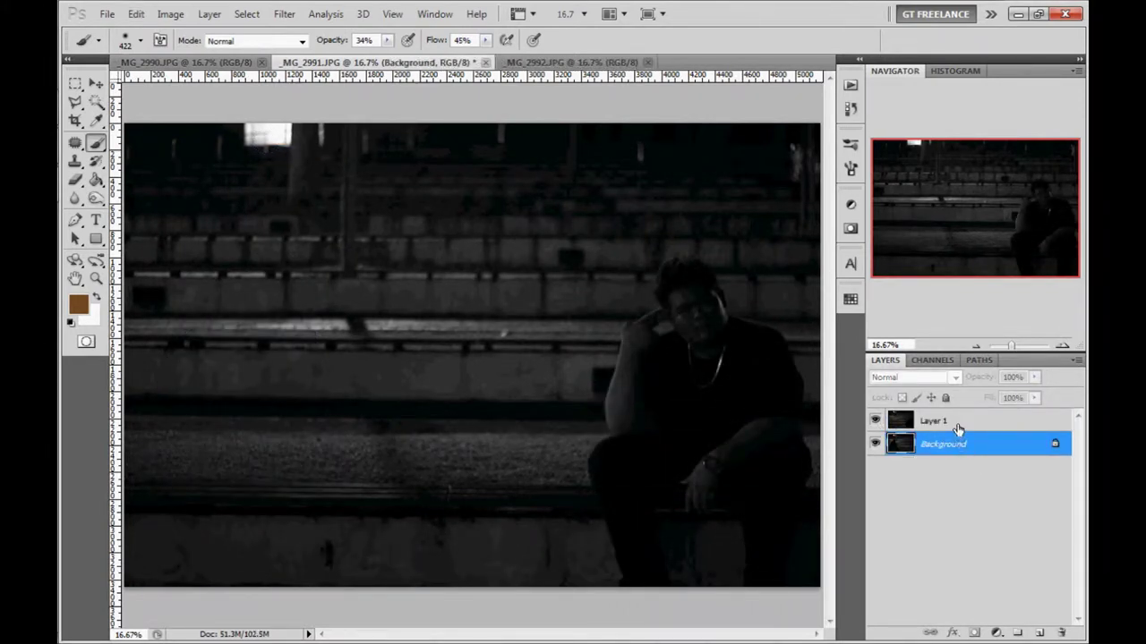
# Toggle Layer 1's visibility twice to compare it with the Background photo.
pyautogui.click(956, 424)
pyautogui.click(876, 421)
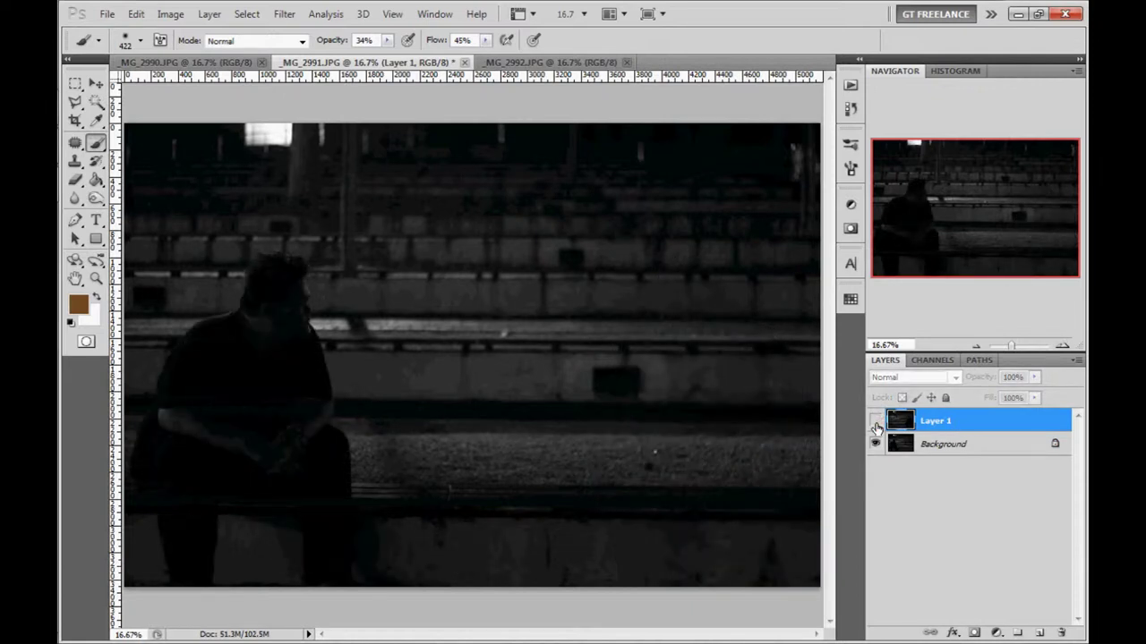
pyautogui.click(875, 421)
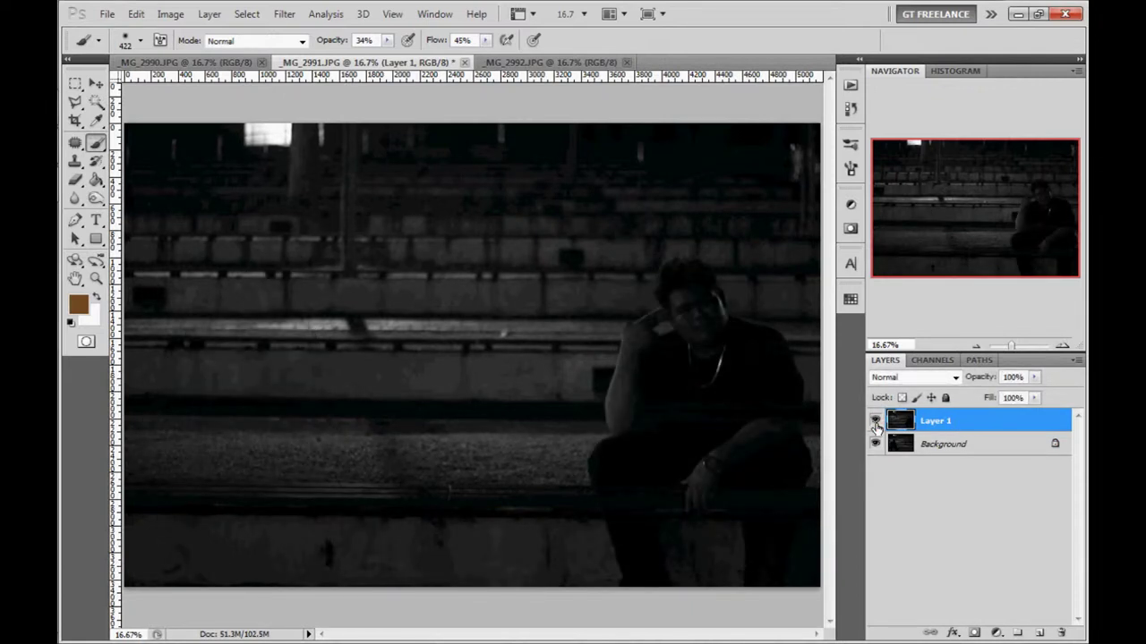
pyautogui.click(875, 421)
pyautogui.click(876, 421)
# Add a white layer mask to Layer 1 and set black as the painting colour.
pyautogui.click(975, 633)
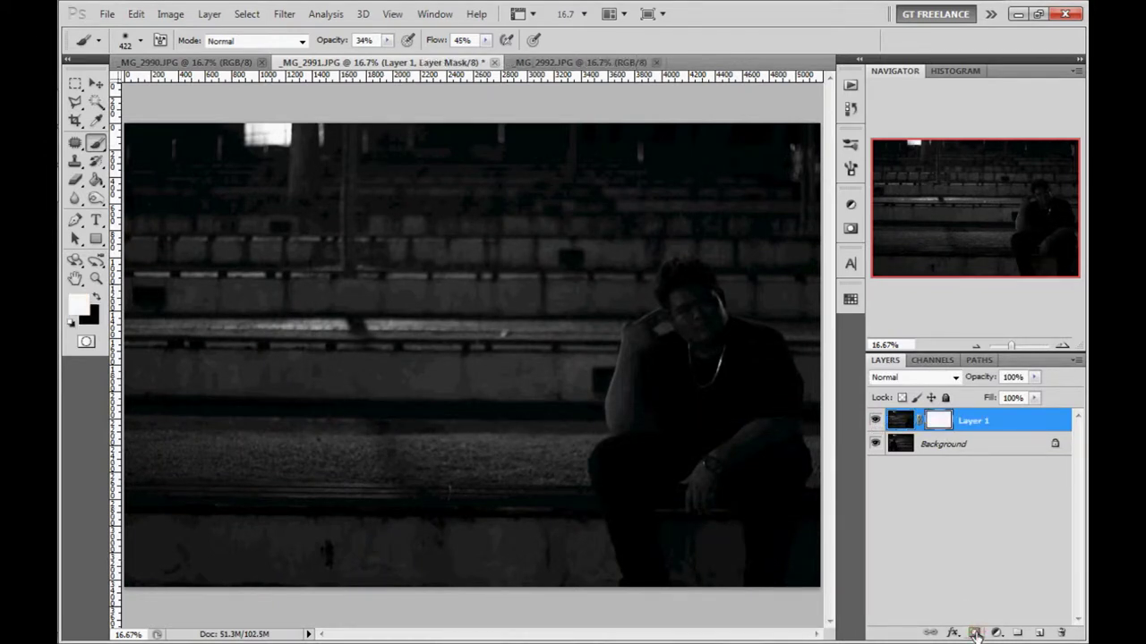
pyautogui.doubleClick(940, 428)
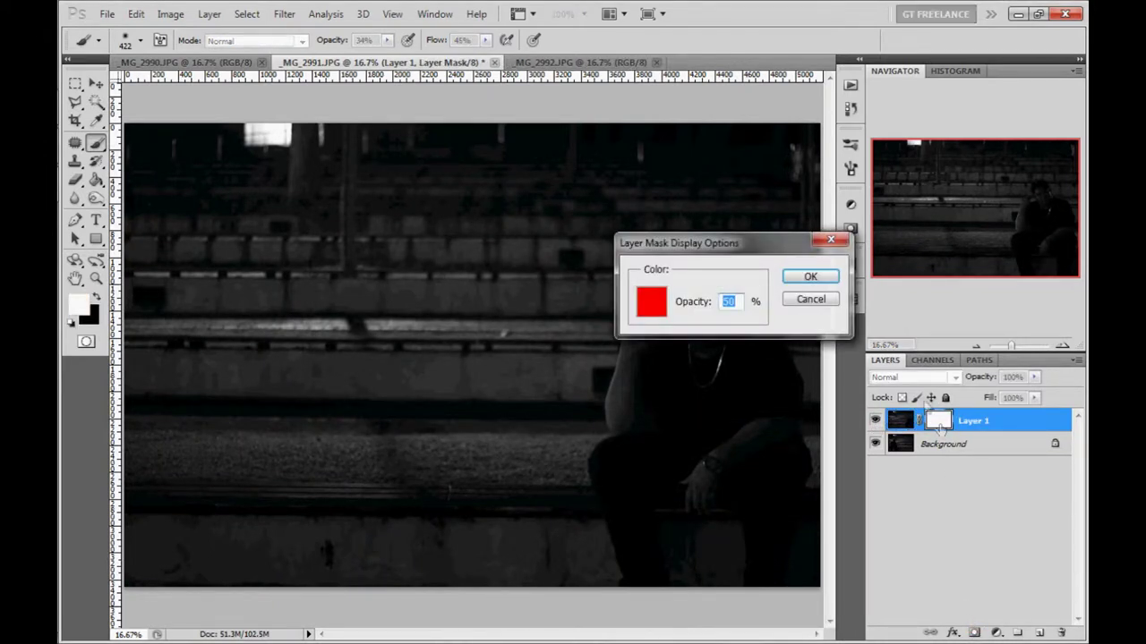
pyautogui.click(810, 274)
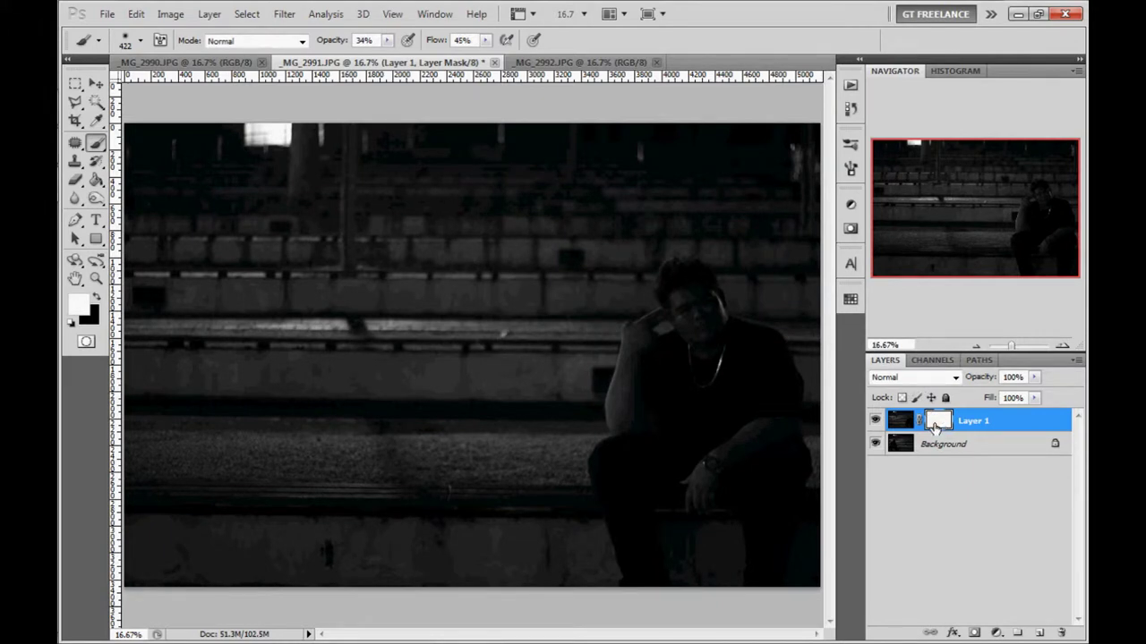
pyautogui.click(96, 298)
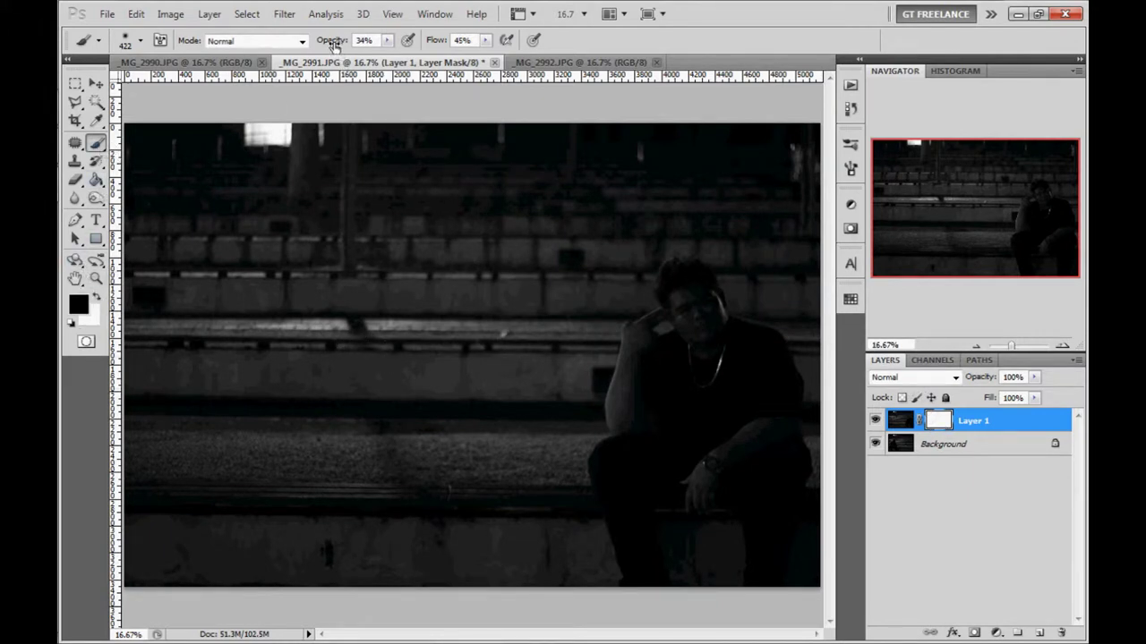
# Set the brush to 100% opacity and a 715 px size.
pyautogui.moveTo(332, 41); pyautogui.dragTo(519, 56)
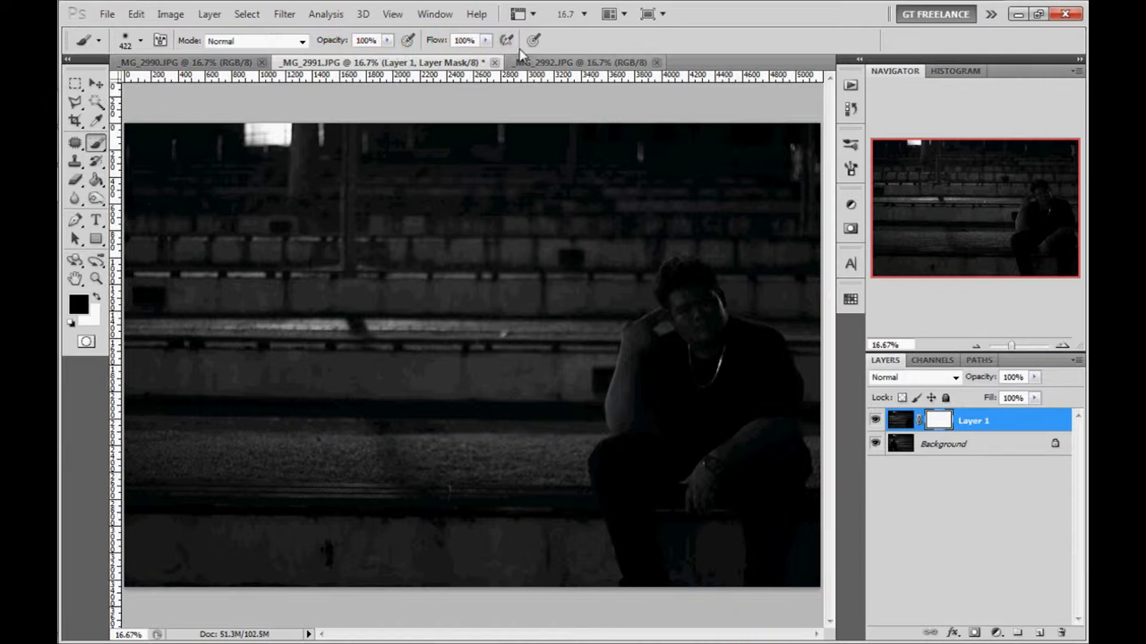
pyautogui.rightClick(274, 279)
pyautogui.moveTo(441, 325); pyautogui.dragTo(451, 328)
pyautogui.click(947, 422)
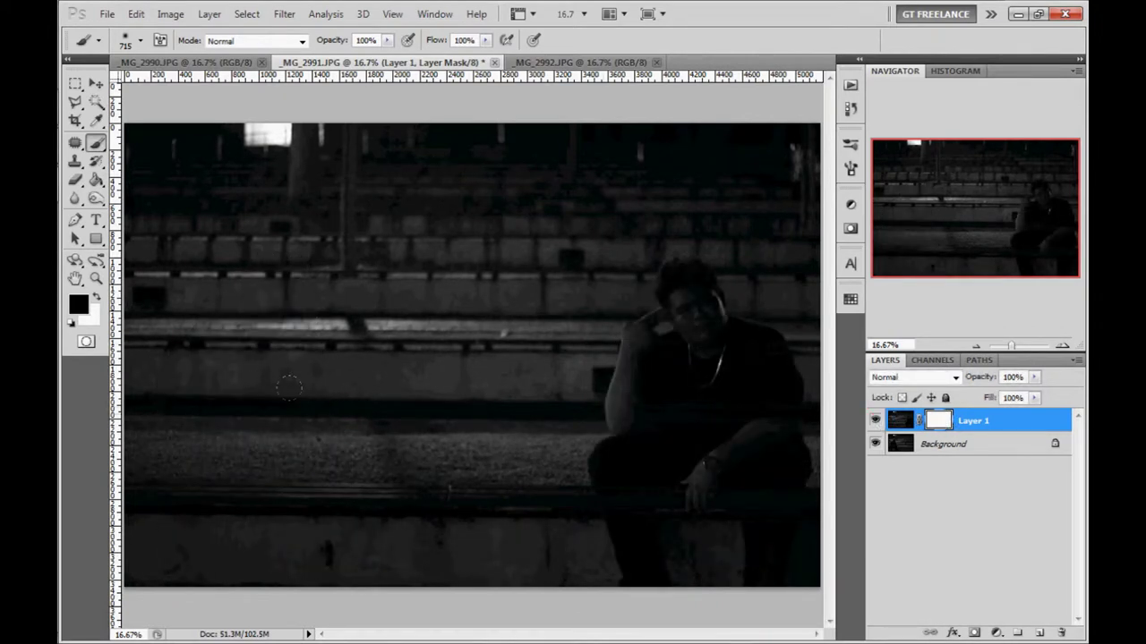
# Paint black on the mask to reveal the left man's head, body and legs.
pyautogui.moveTo(269, 404)
pyautogui.mouseDown()
pyautogui.moveTo(274, 332)
pyautogui.moveTo(328, 320)
pyautogui.moveTo(277, 325)
pyautogui.moveTo(269, 312)
pyautogui.moveTo(235, 350)
pyautogui.moveTo(205, 357)
pyautogui.moveTo(302, 409)
pyautogui.moveTo(215, 376)
pyautogui.moveTo(197, 387)
pyautogui.moveTo(230, 461)
pyautogui.moveTo(299, 403)
pyautogui.moveTo(304, 486)
pyautogui.moveTo(324, 529)
pyautogui.moveTo(230, 473)
pyautogui.moveTo(185, 402)
pyautogui.moveTo(190, 503)
pyautogui.moveTo(164, 492)
pyautogui.moveTo(161, 439)
pyautogui.moveTo(232, 371)
pyautogui.mouseUp()
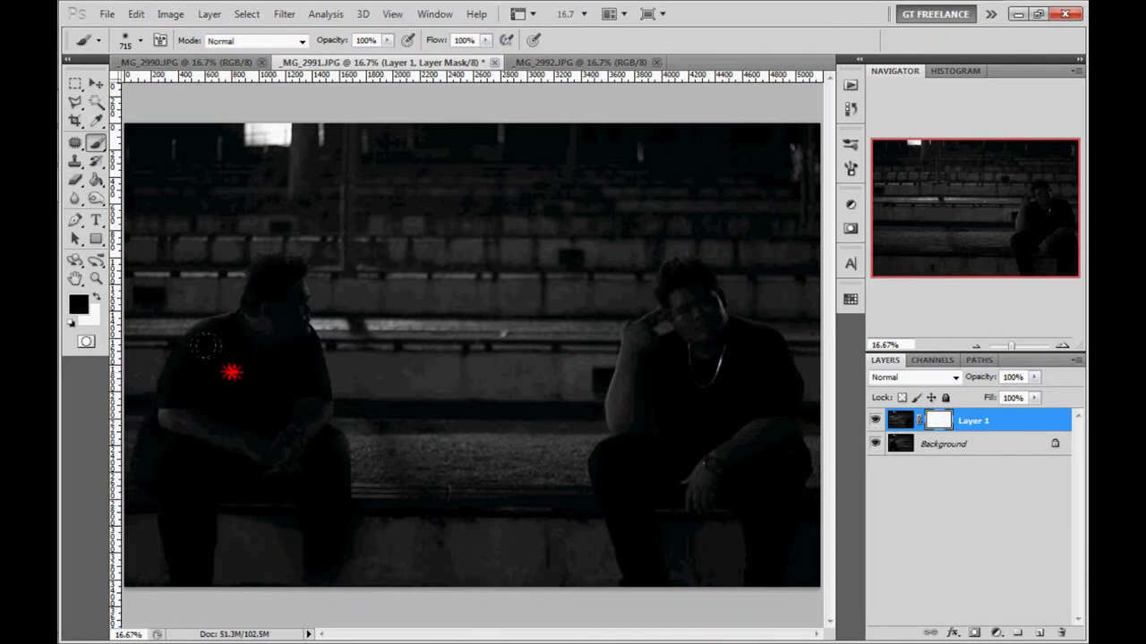
pyautogui.moveTo(248, 280); pyautogui.dragTo(291, 454)
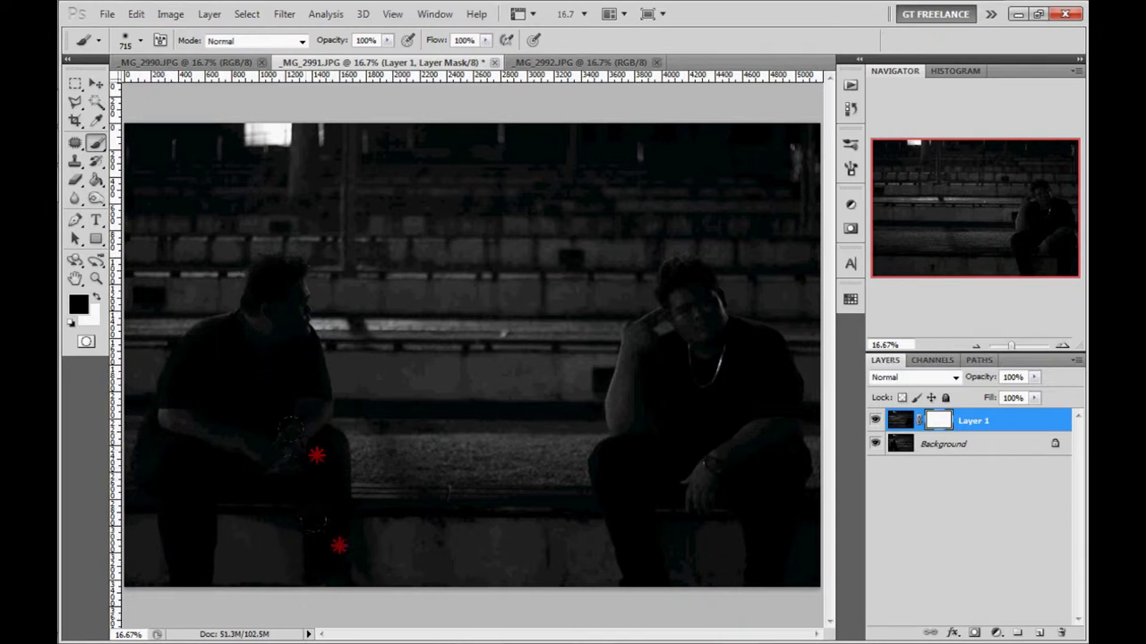
pyautogui.moveTo(348, 507); pyautogui.dragTo(329, 593)
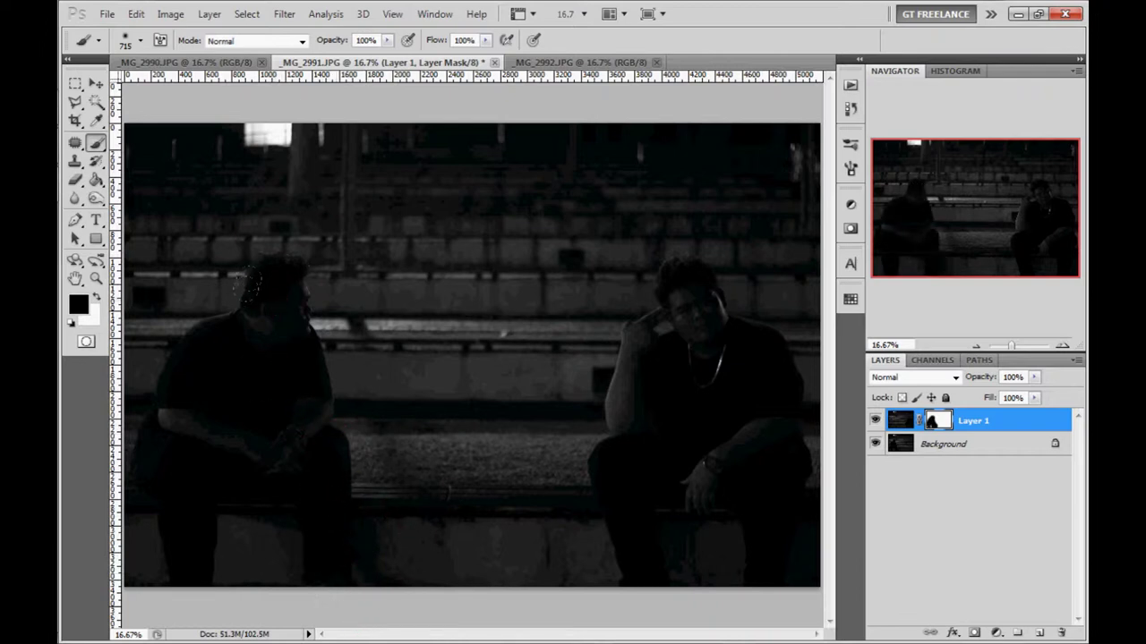
pyautogui.moveTo(282, 320)
pyautogui.mouseDown()
pyautogui.moveTo(255, 296)
pyautogui.moveTo(233, 345)
pyautogui.mouseUp()
pyautogui.moveTo(160, 410)
pyautogui.mouseDown()
pyautogui.moveTo(162, 498)
pyautogui.moveTo(184, 414)
pyautogui.moveTo(197, 512)
pyautogui.moveTo(156, 503)
pyautogui.mouseUp()
pyautogui.moveTo(148, 404)
pyautogui.mouseDown()
pyautogui.moveTo(215, 322)
pyautogui.moveTo(274, 354)
pyautogui.mouseUp()
pyautogui.moveTo(272, 512); pyautogui.dragTo(283, 436)
pyautogui.rightClick(989, 425)
# Merge Layer 1 down into the Background and close _MG_2992.
pyautogui.click(993, 373)
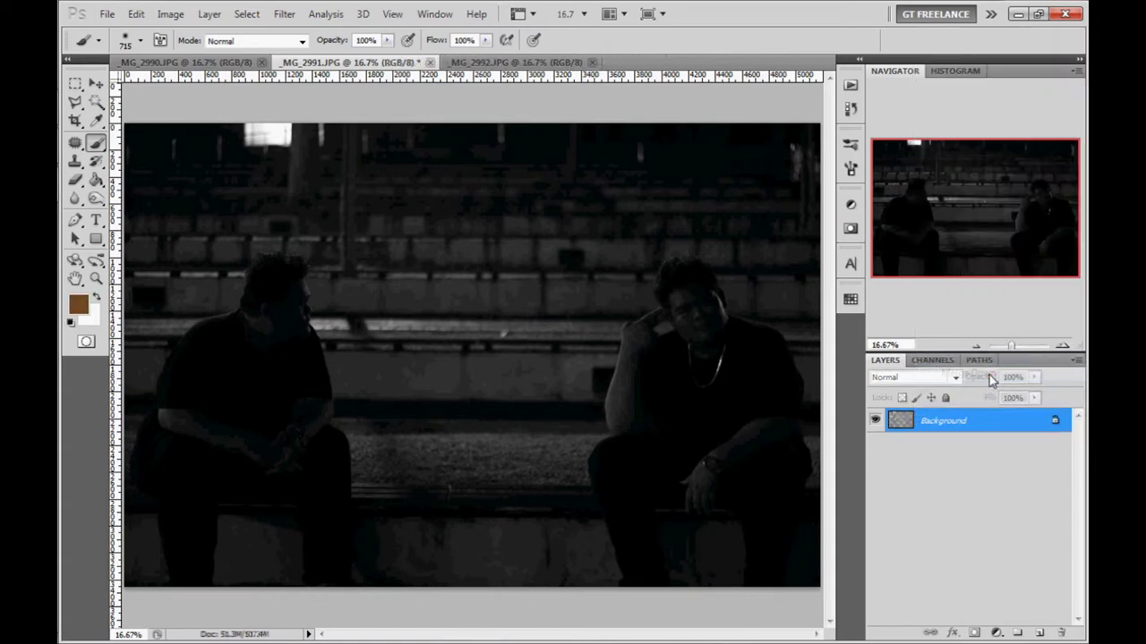
pyautogui.click(514, 62)
pyautogui.click(592, 63)
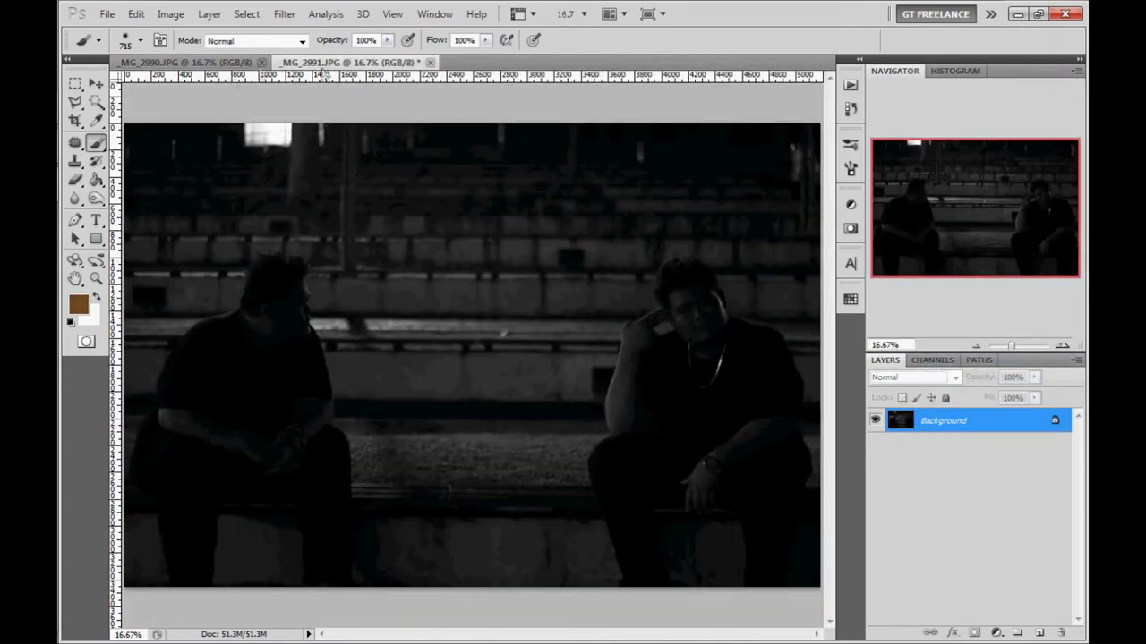
# Select all of the _MG_2990 hunched-man photo and copy it.
pyautogui.click(215, 62)
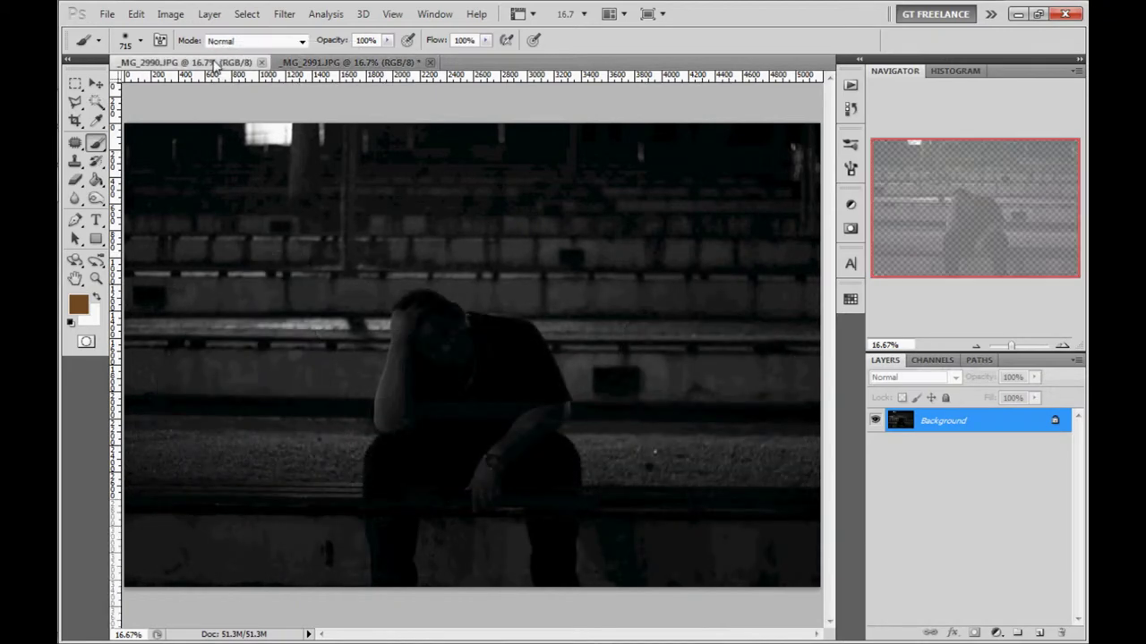
pyautogui.click(278, 18)
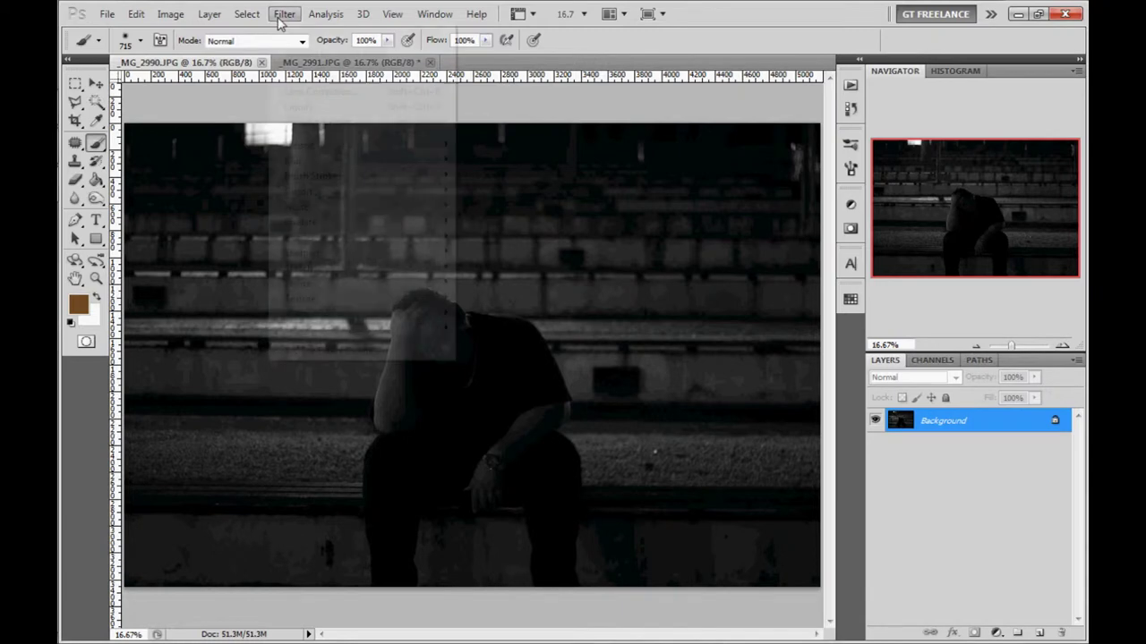
pyautogui.click(247, 16)
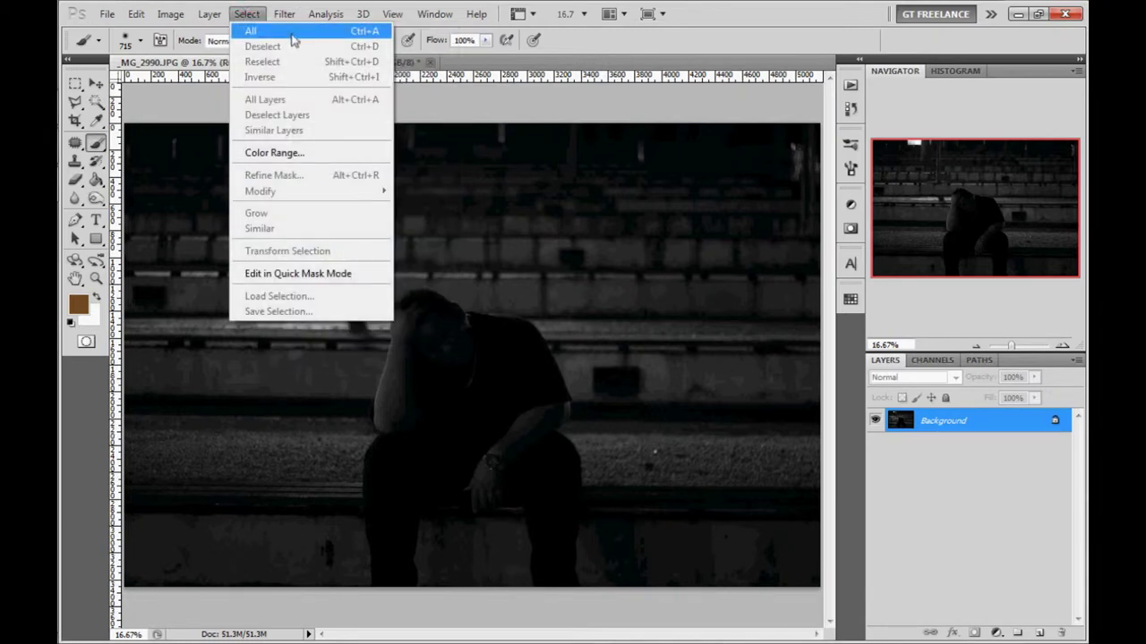
pyautogui.click(322, 32)
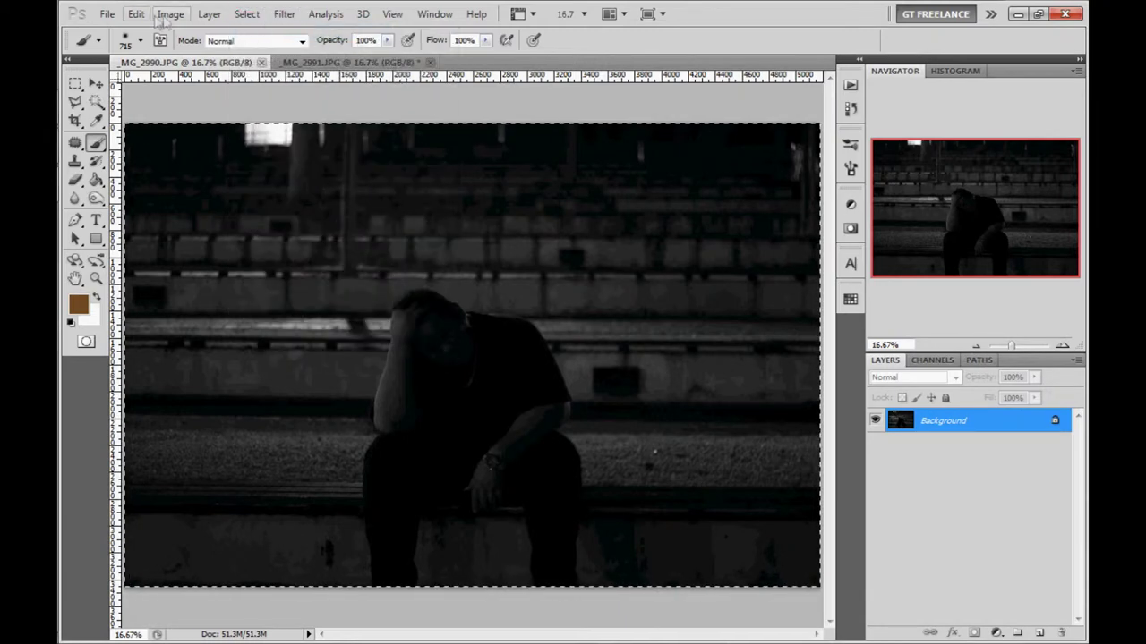
pyautogui.click(138, 15)
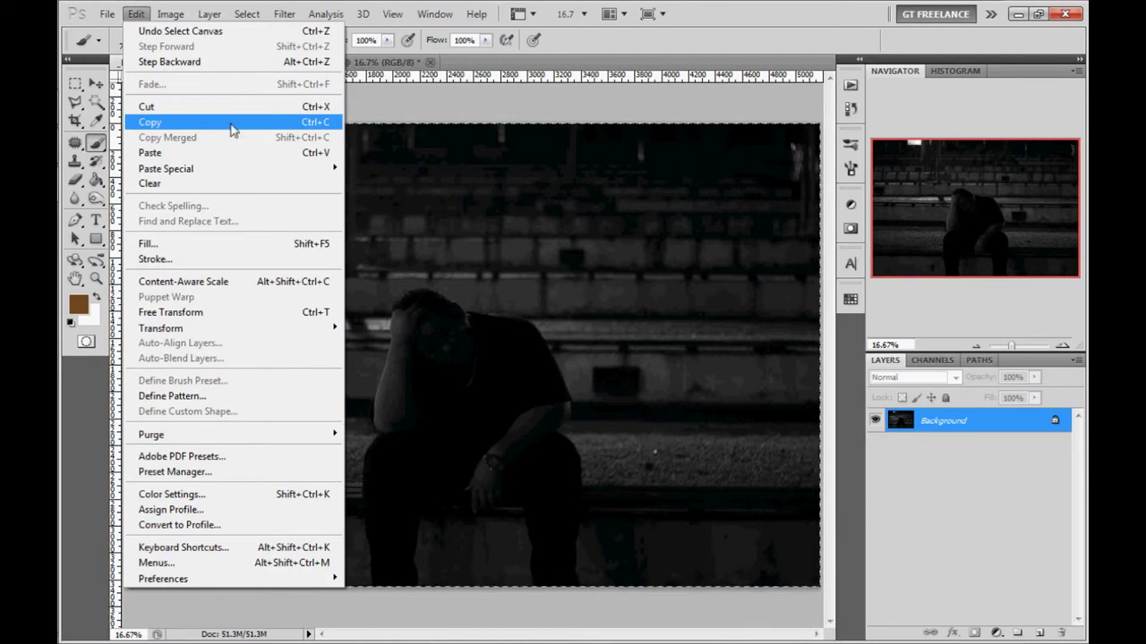
pyautogui.click(235, 125)
# Paste the hunched man into _MG_2991 as a new layer and toggle it to check.
pyautogui.click(316, 64)
pyautogui.click(141, 15)
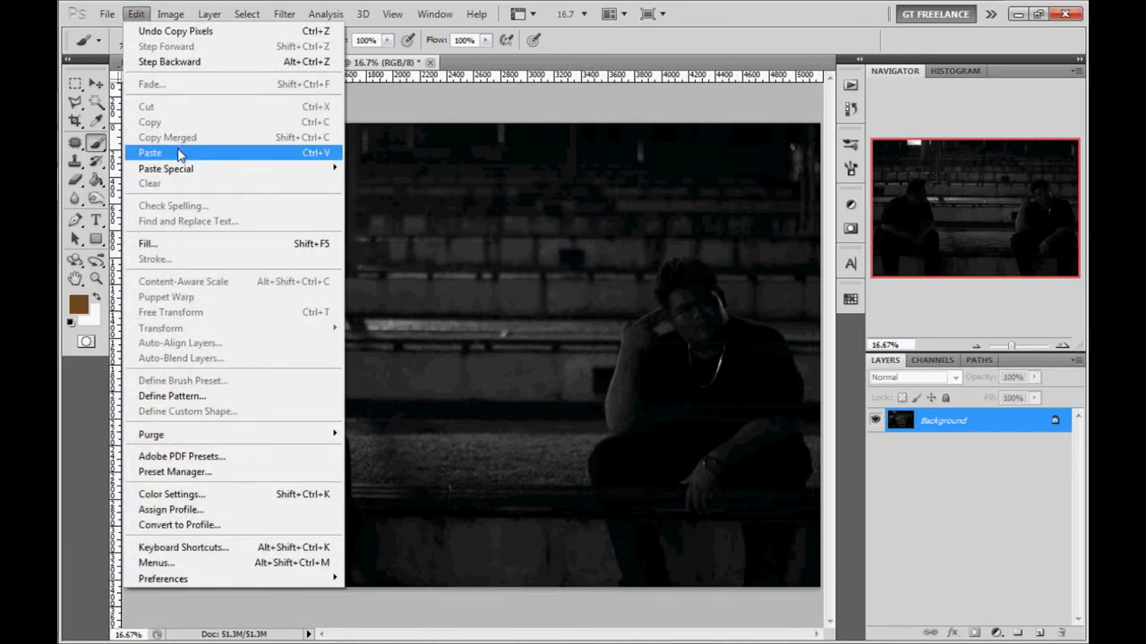
pyautogui.click(178, 154)
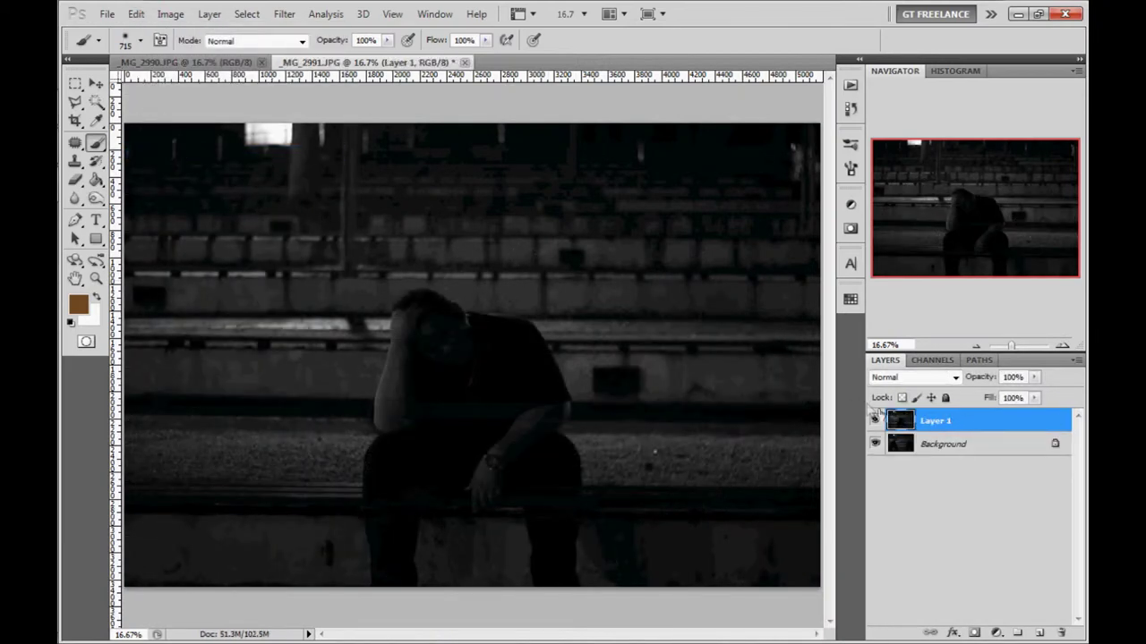
pyautogui.click(876, 423)
pyautogui.click(876, 421)
# Add a mask to the hunched-man layer, pick black, and paint to reveal the left man.
pyautogui.click(976, 633)
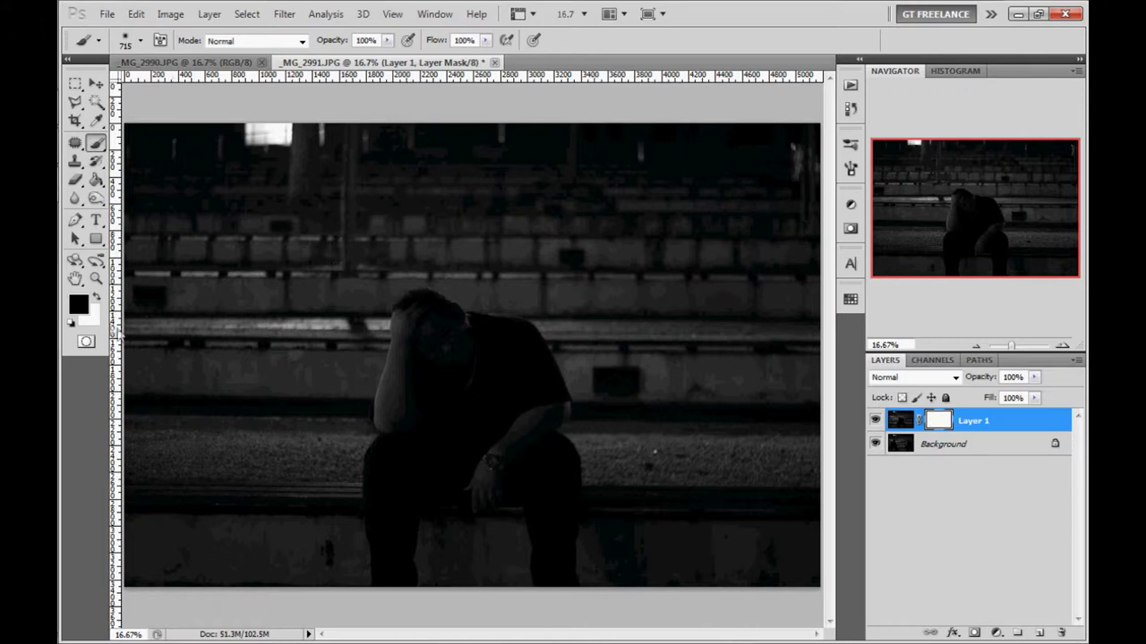
pyautogui.click(79, 305)
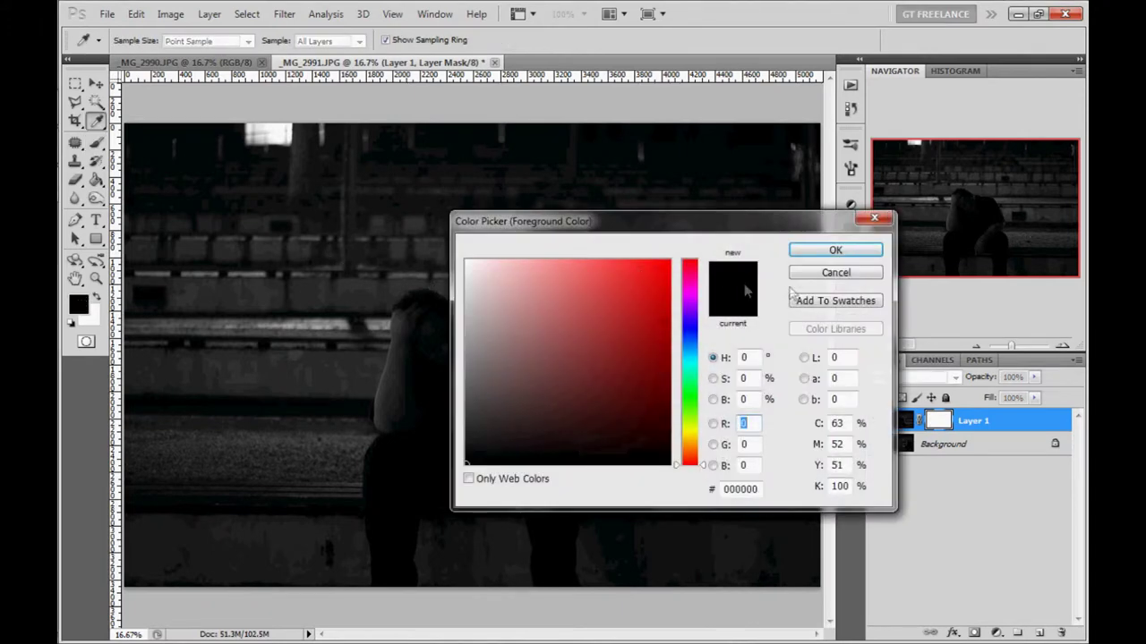
pyautogui.click(832, 252)
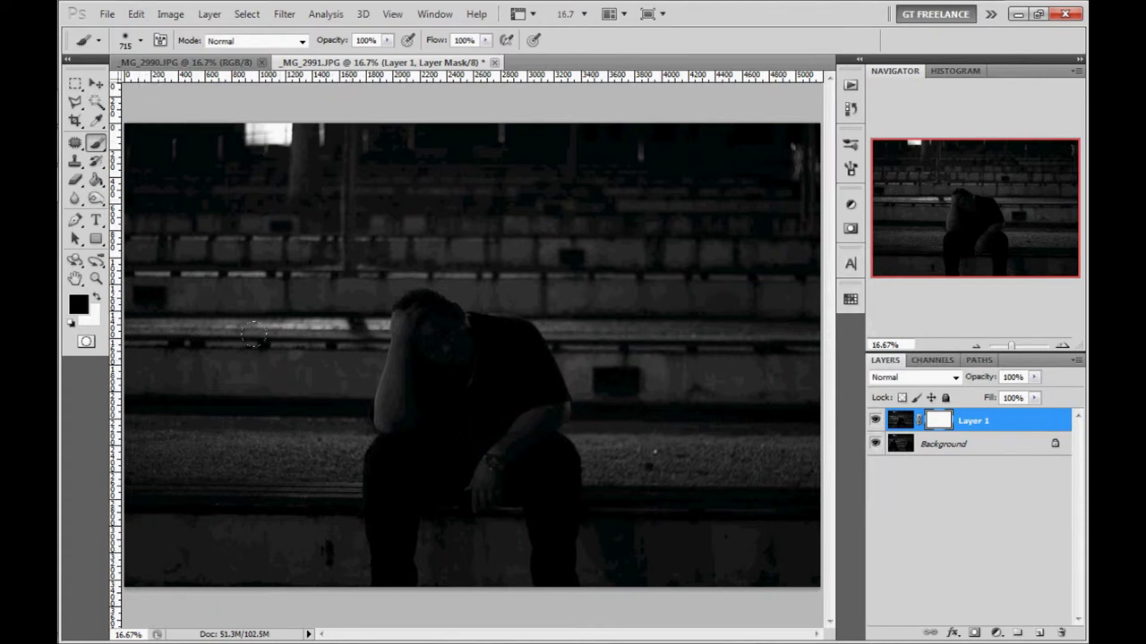
pyautogui.moveTo(230, 392)
pyautogui.mouseDown()
pyautogui.moveTo(269, 388)
pyautogui.moveTo(238, 327)
pyautogui.moveTo(303, 307)
pyautogui.moveTo(283, 313)
pyautogui.moveTo(256, 379)
pyautogui.moveTo(294, 388)
pyautogui.moveTo(295, 454)
pyautogui.moveTo(301, 447)
pyautogui.moveTo(307, 468)
pyautogui.moveTo(286, 460)
pyautogui.moveTo(252, 395)
pyautogui.moveTo(203, 383)
pyautogui.moveTo(197, 529)
pyautogui.moveTo(167, 435)
pyautogui.moveTo(181, 501)
pyautogui.mouseUp()
pyautogui.rightClick(286, 466)
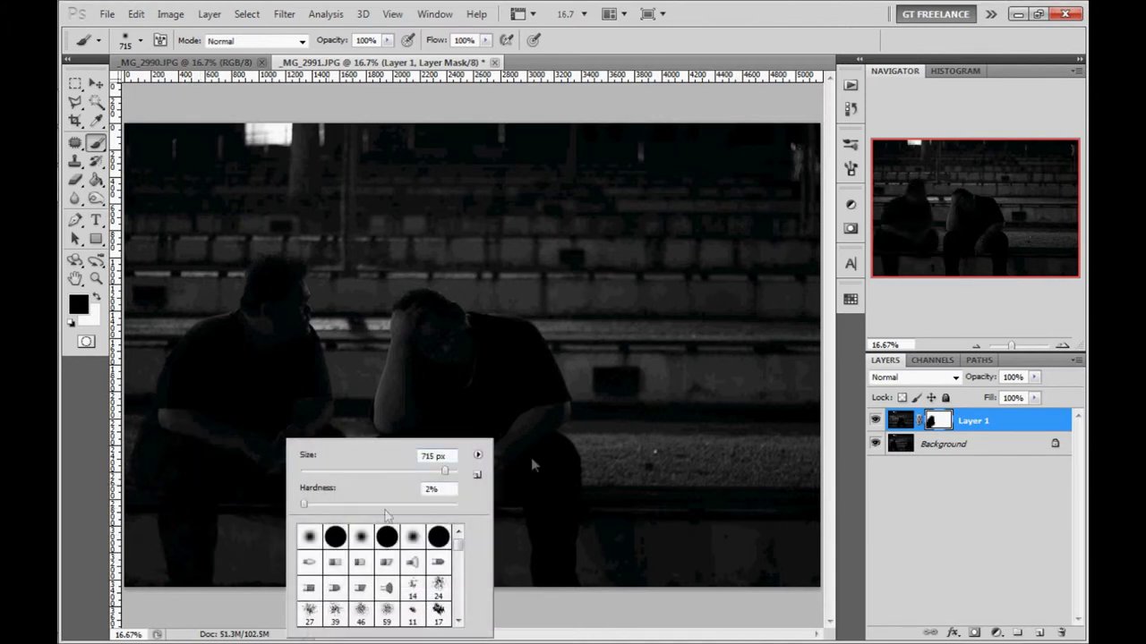
# With 37% brush hardness, paint the mask to reveal the left and right men, then pick white.
pyautogui.moveTo(304, 505); pyautogui.dragTo(355, 508)
pyautogui.press('Return')
pyautogui.moveTo(250, 358); pyautogui.dragTo(279, 512)
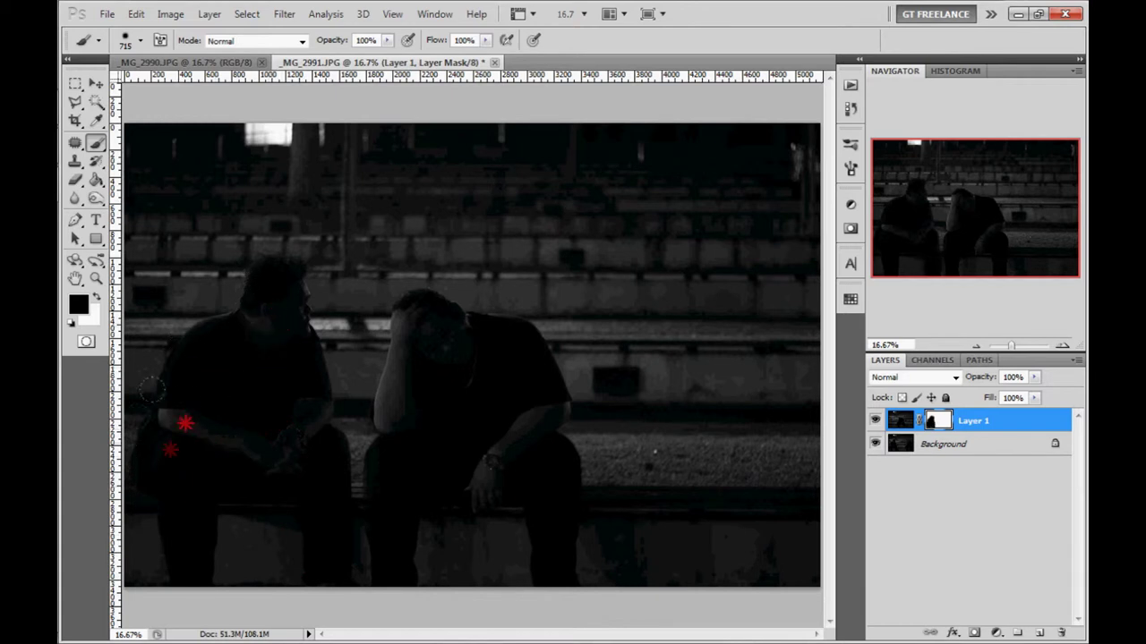
pyautogui.moveTo(648, 410)
pyautogui.mouseDown()
pyautogui.moveTo(690, 402)
pyautogui.moveTo(686, 373)
pyautogui.moveTo(724, 346)
pyautogui.moveTo(663, 265)
pyautogui.moveTo(626, 362)
pyautogui.moveTo(746, 345)
pyautogui.moveTo(762, 440)
pyautogui.moveTo(727, 330)
pyautogui.moveTo(752, 531)
pyautogui.moveTo(721, 470)
pyautogui.moveTo(649, 452)
pyautogui.moveTo(626, 429)
pyautogui.moveTo(608, 440)
pyautogui.moveTo(602, 492)
pyautogui.moveTo(591, 432)
pyautogui.moveTo(617, 513)
pyautogui.moveTo(655, 448)
pyautogui.moveTo(669, 269)
pyautogui.moveTo(744, 417)
pyautogui.moveTo(659, 399)
pyautogui.moveTo(660, 559)
pyautogui.moveTo(608, 431)
pyautogui.moveTo(652, 504)
pyautogui.moveTo(703, 486)
pyautogui.moveTo(724, 386)
pyautogui.mouseUp()
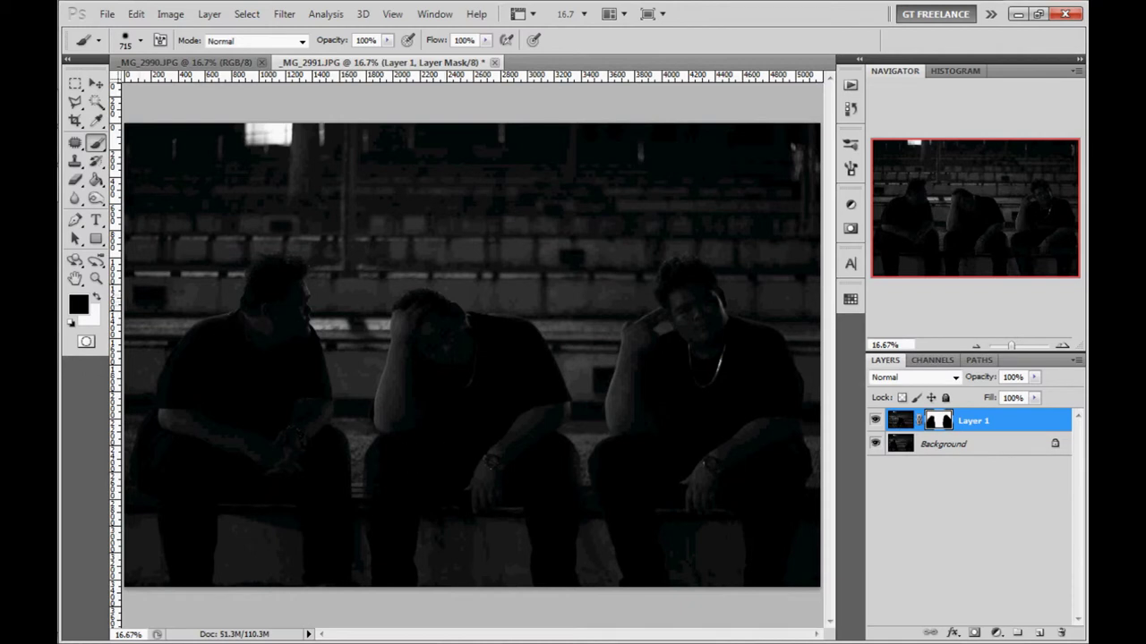
pyautogui.click(101, 299)
# Shrink the brush to 193 px and paint white to restore the middle man's legs.
pyautogui.rightClick(453, 426)
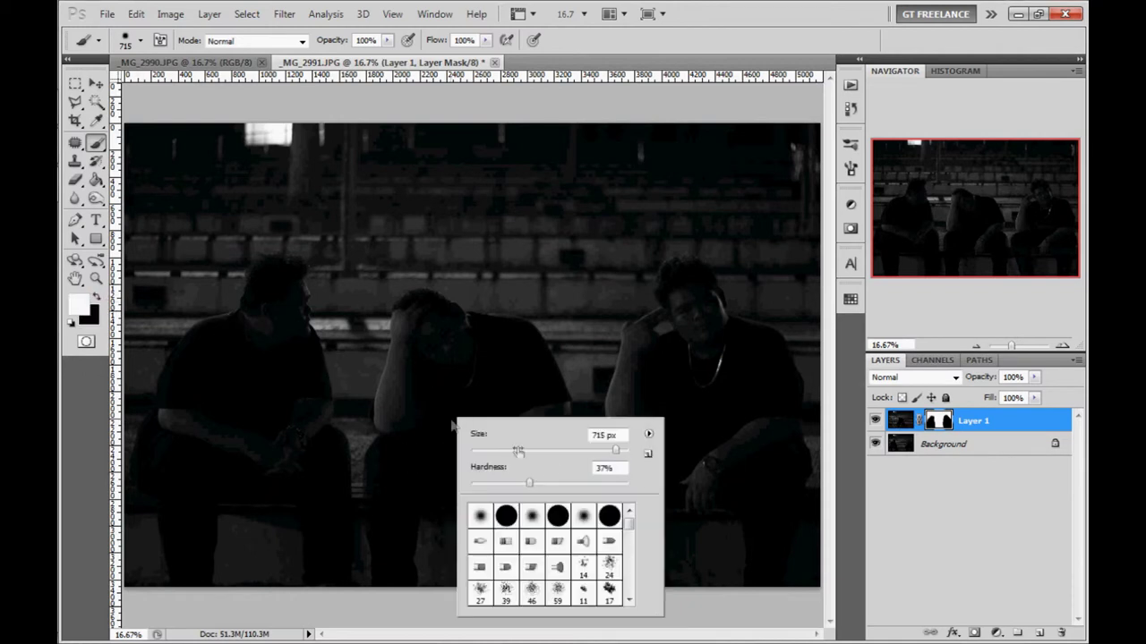
pyautogui.moveTo(620, 455); pyautogui.dragTo(597, 454)
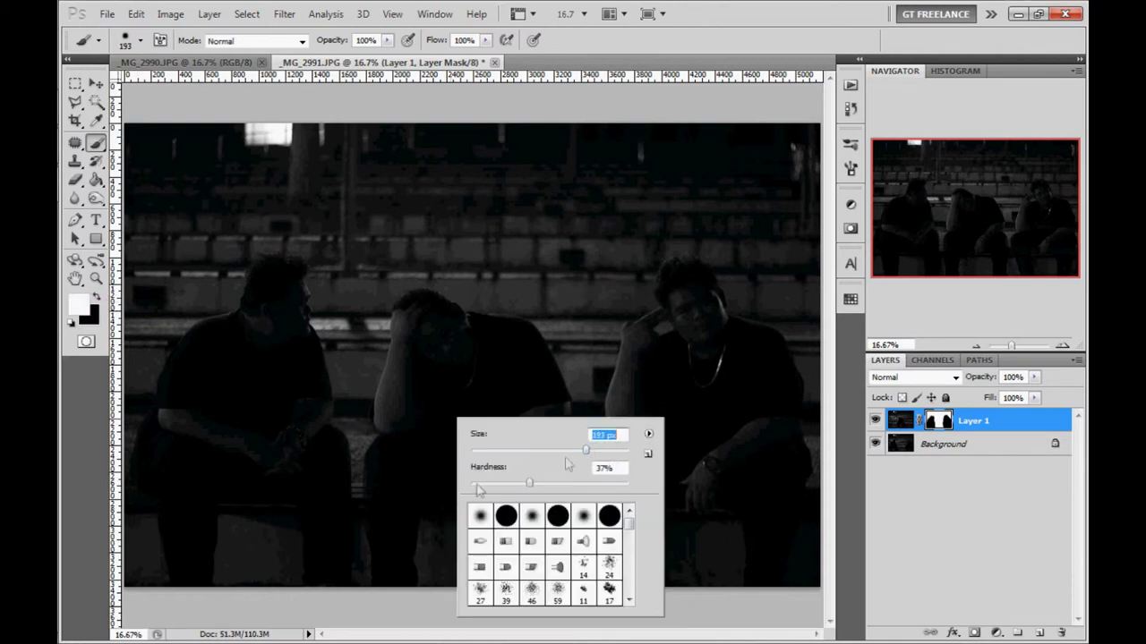
pyautogui.click(384, 470)
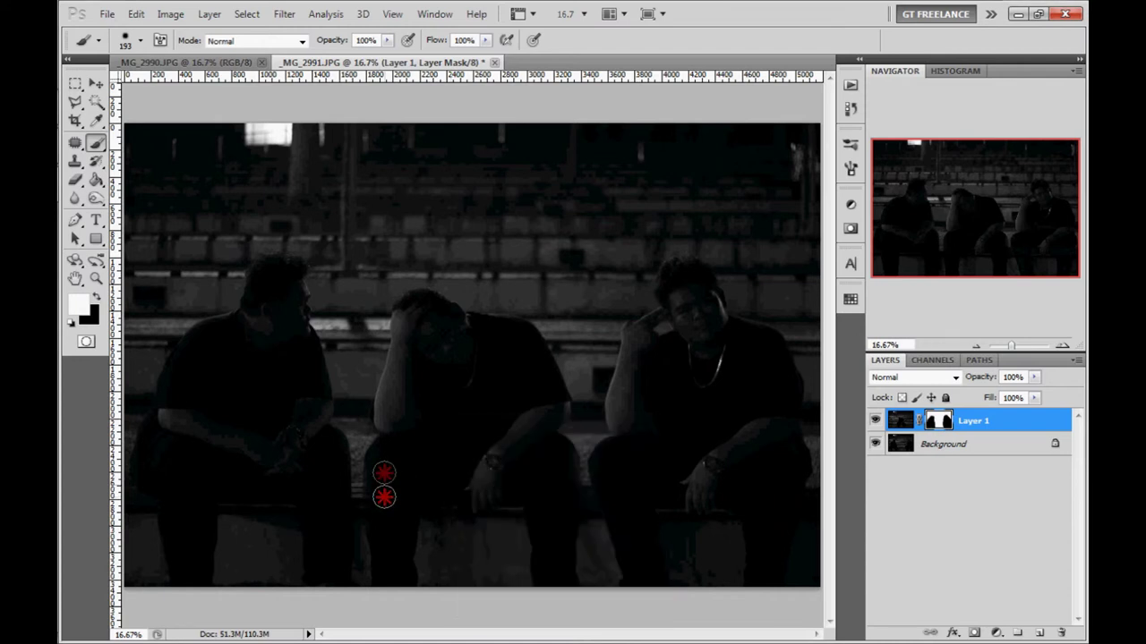
pyautogui.click(378, 573)
pyautogui.click(386, 476)
pyautogui.click(409, 455)
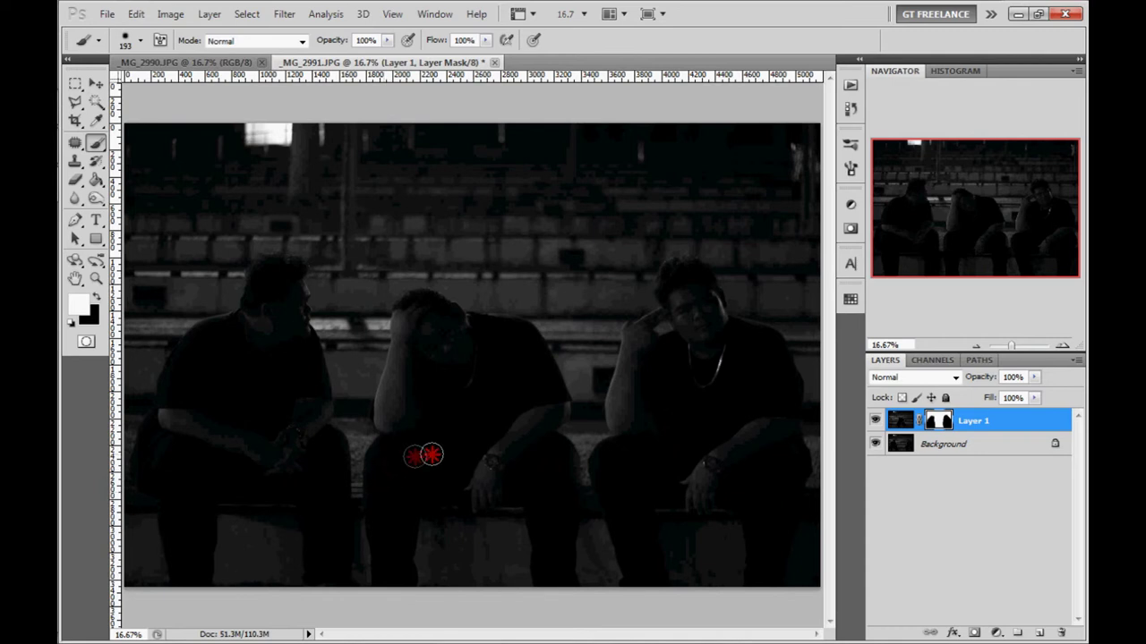
pyautogui.moveTo(558, 469)
pyautogui.mouseDown()
pyautogui.moveTo(573, 481)
pyautogui.moveTo(552, 537)
pyautogui.mouseUp()
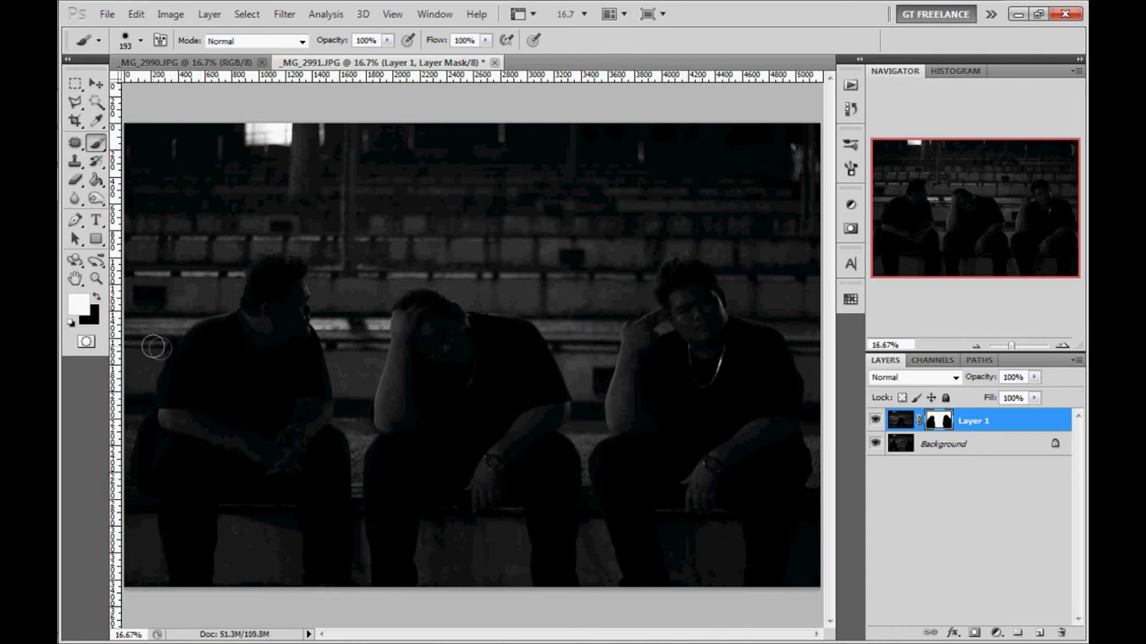
# Switch back to black and clean up the mask along the lower bench.
pyautogui.click(97, 297)
pyautogui.moveTo(351, 567); pyautogui.dragTo(354, 577)
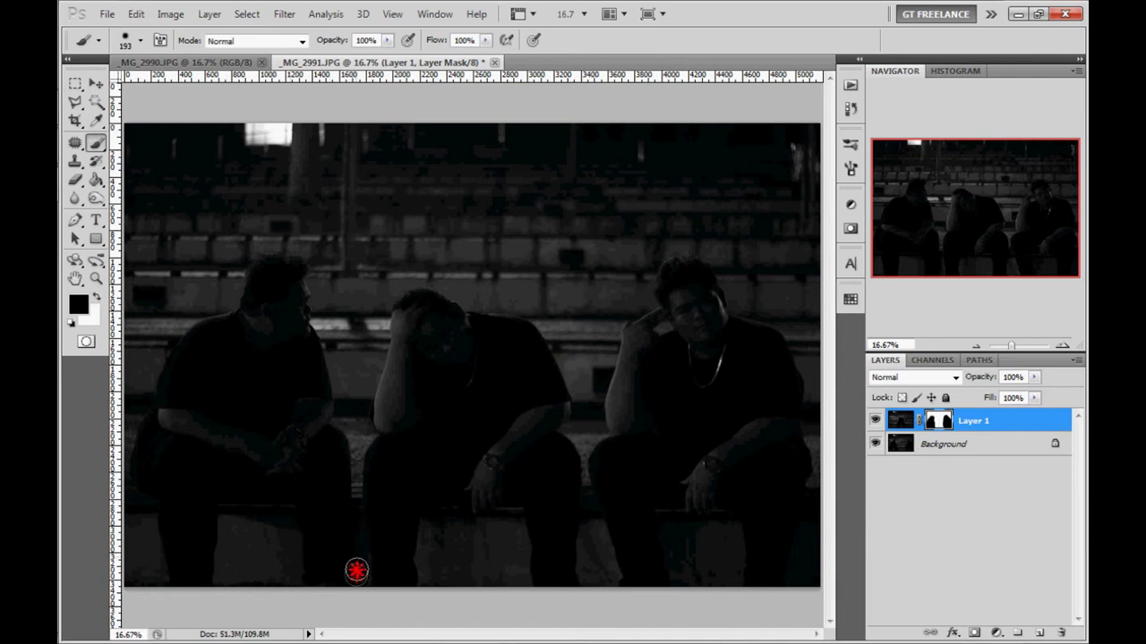
pyautogui.rightClick(1034, 421)
# Merge Layer 1 down, close _MG_2990, then merge in a Brightness 26 adjustment layer.
pyautogui.click(949, 365)
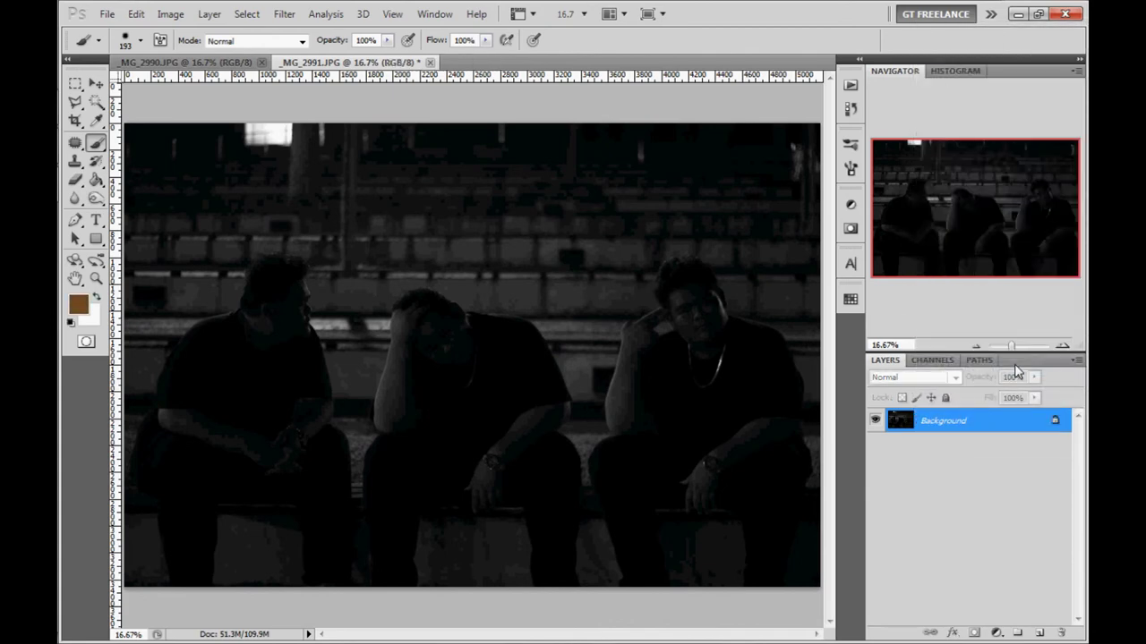
pyautogui.click(260, 62)
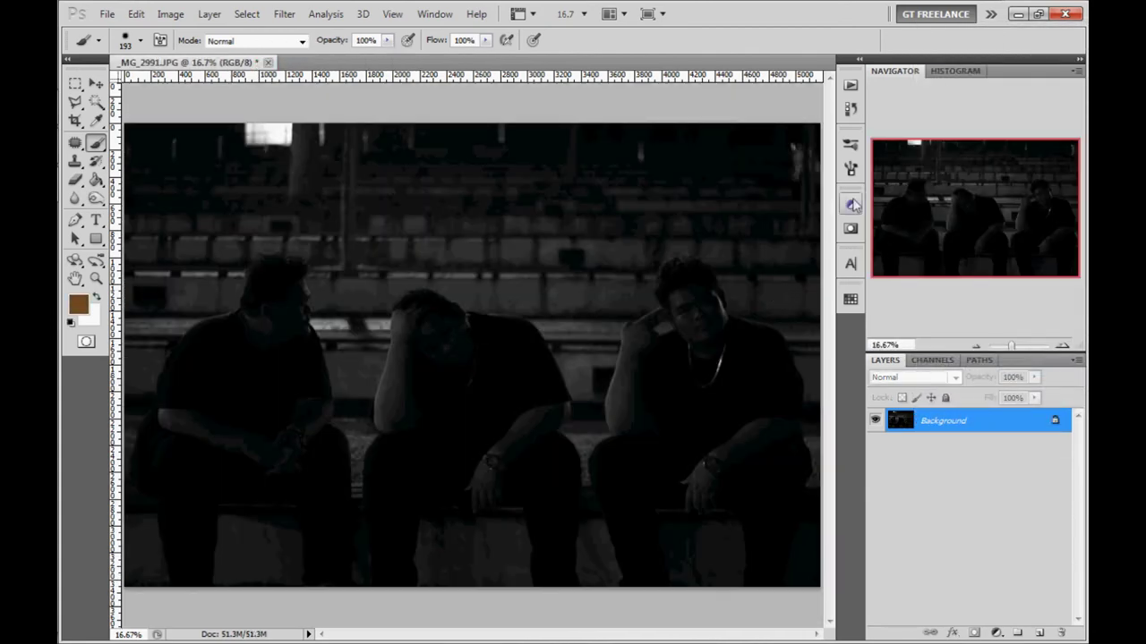
pyautogui.click(850, 203)
pyautogui.click(822, 199)
pyautogui.click(713, 246)
pyautogui.moveTo(753, 266); pyautogui.dragTo(772, 266)
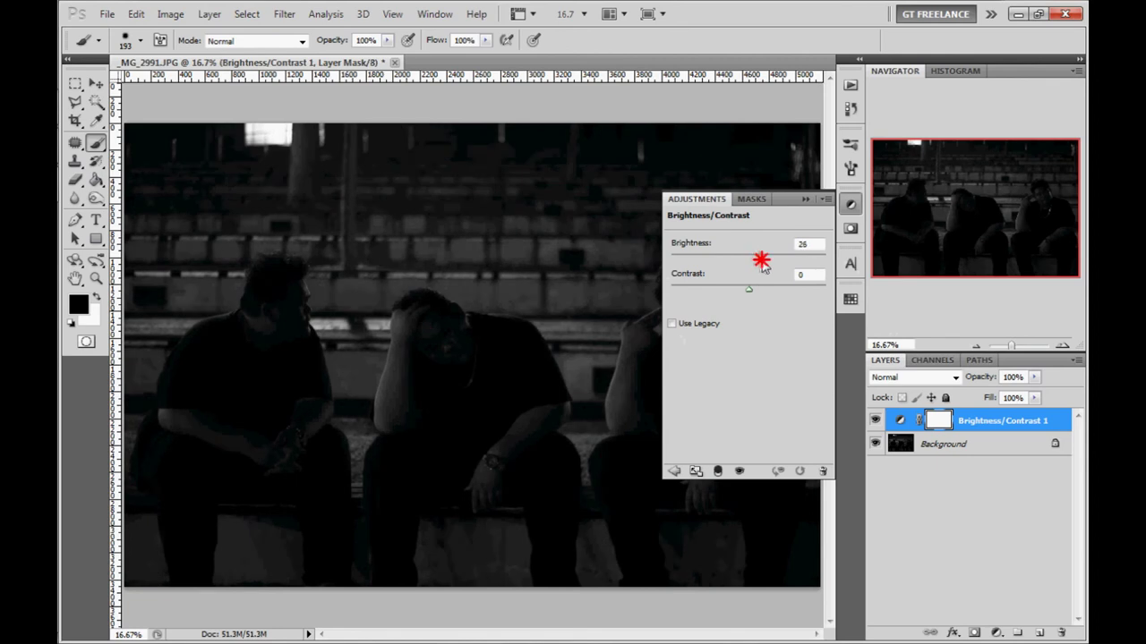
pyautogui.click(850, 204)
pyautogui.rightClick(1002, 421)
pyautogui.click(958, 299)
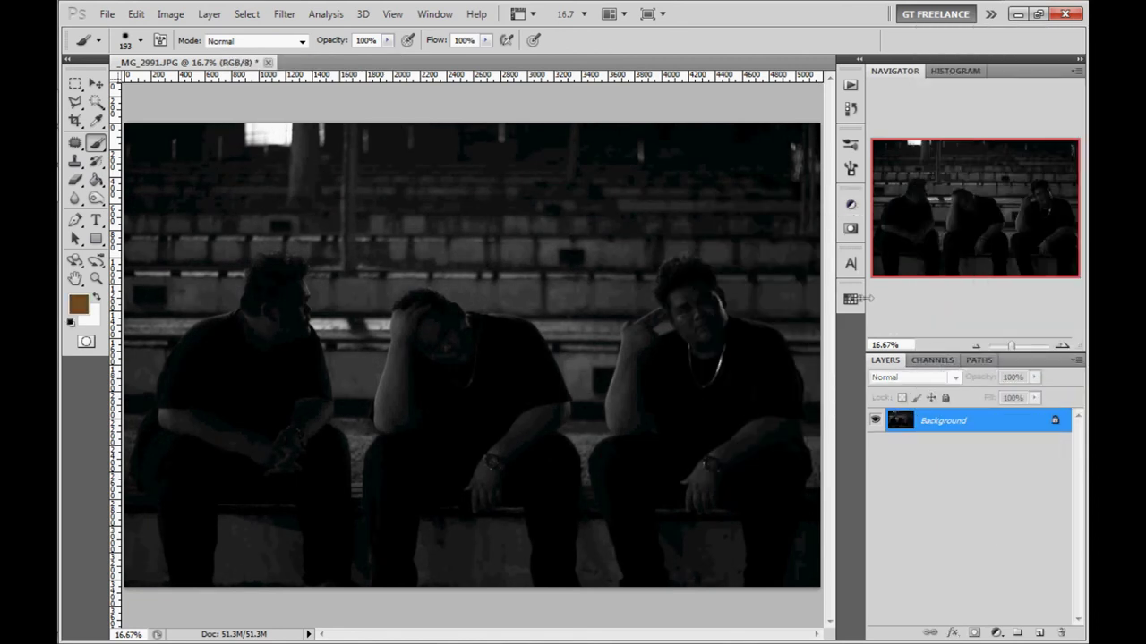